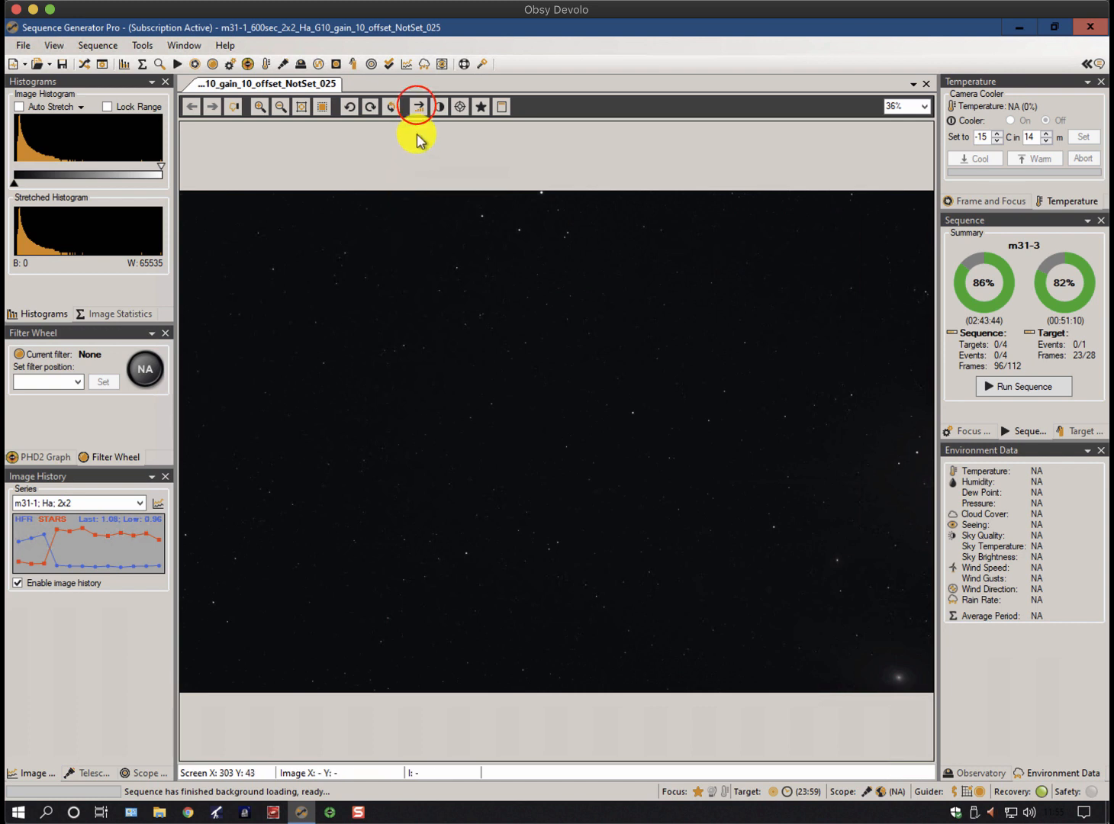
Bring up the m31Ha Mosaic sequence and switch its Image History to the m31-2 Ha series.
click(418, 106)
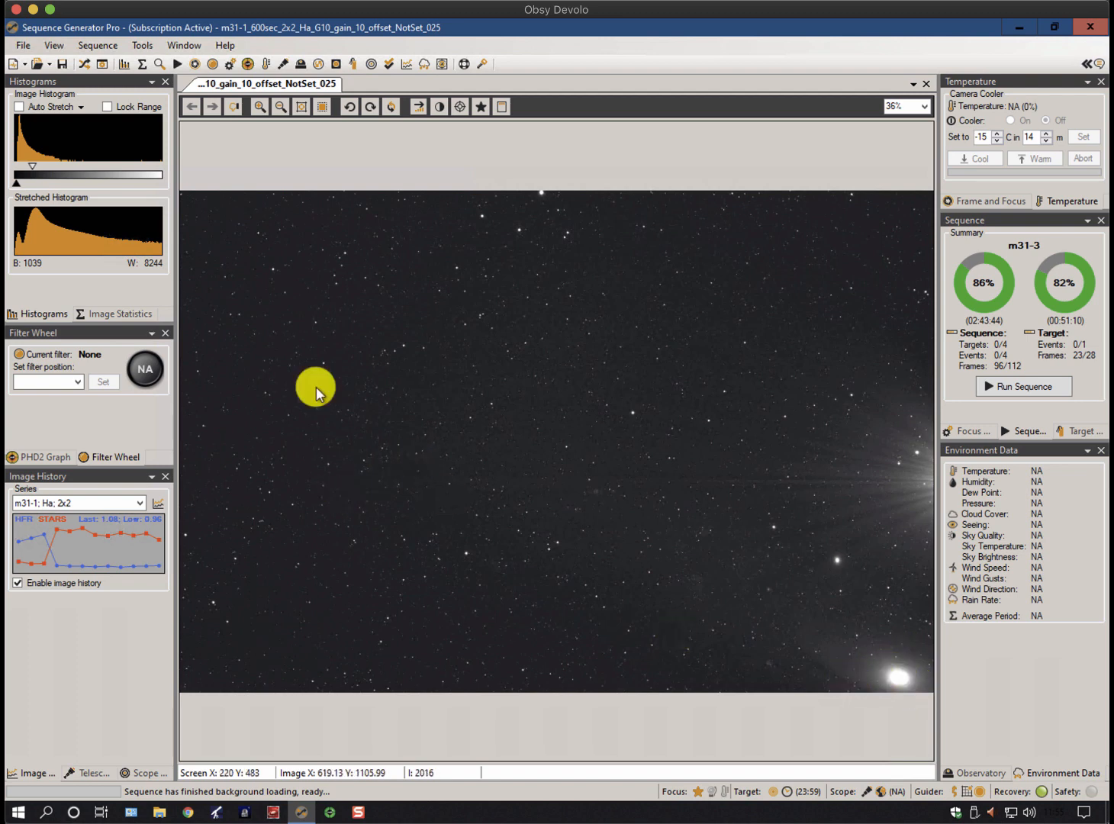
click(78, 63)
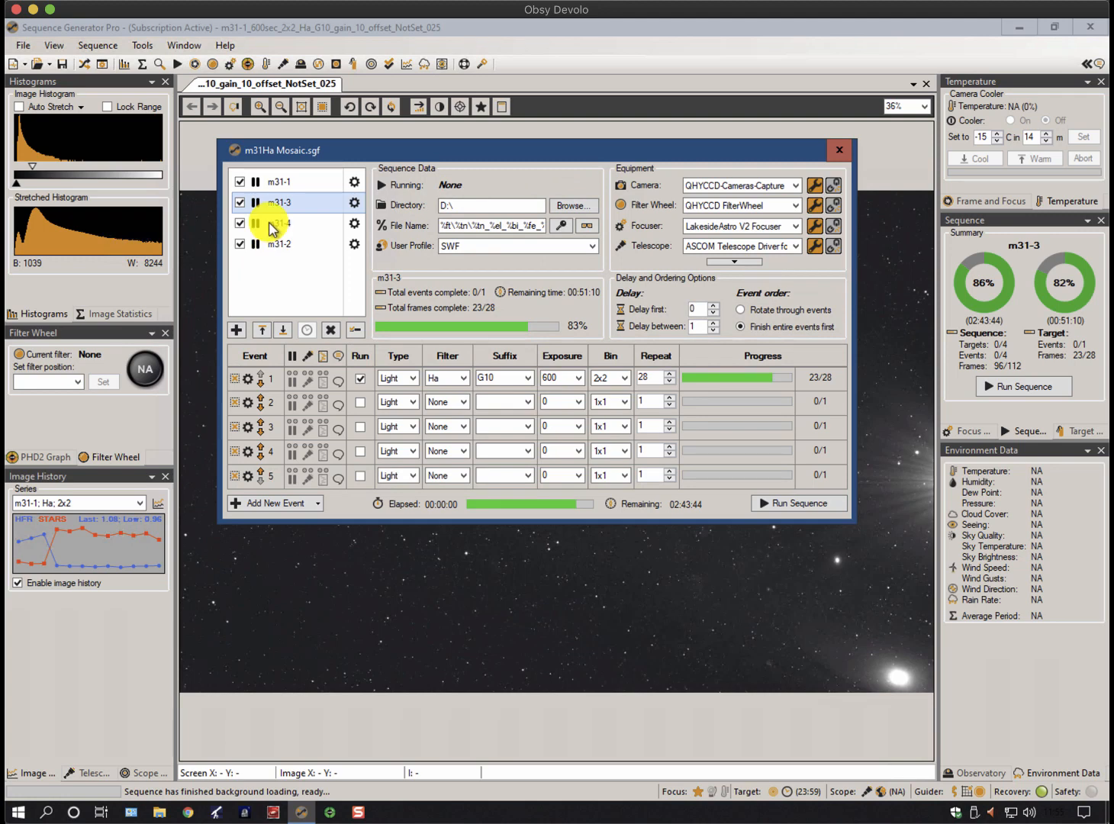
click(76, 504)
click(52, 528)
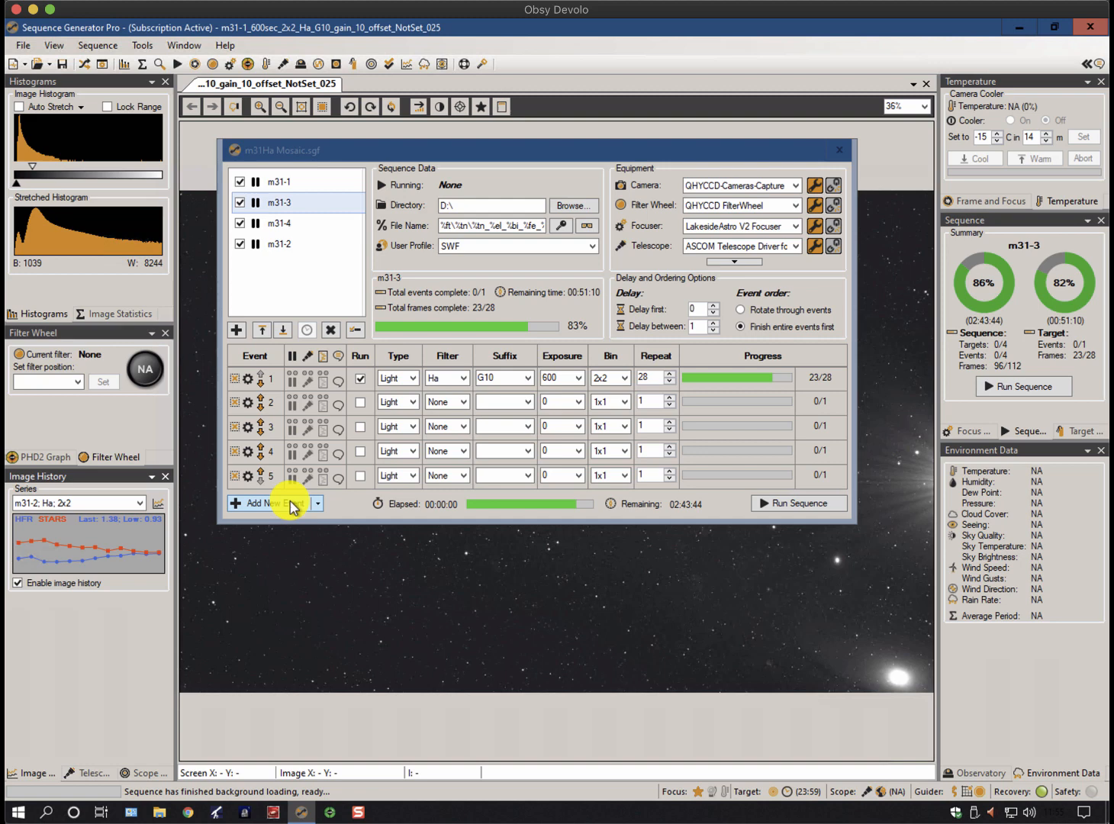
Open frame 018 from the history graph for viewing and close the sequence window.
double_click(94, 547)
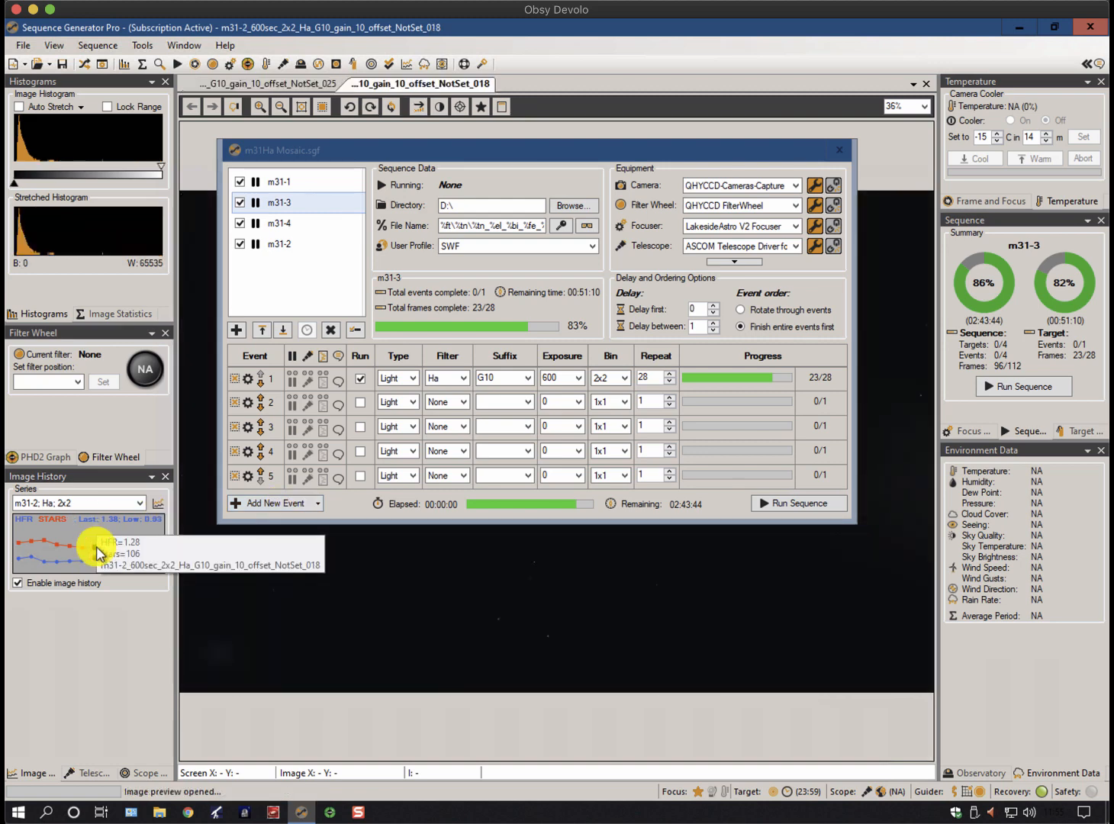
click(837, 150)
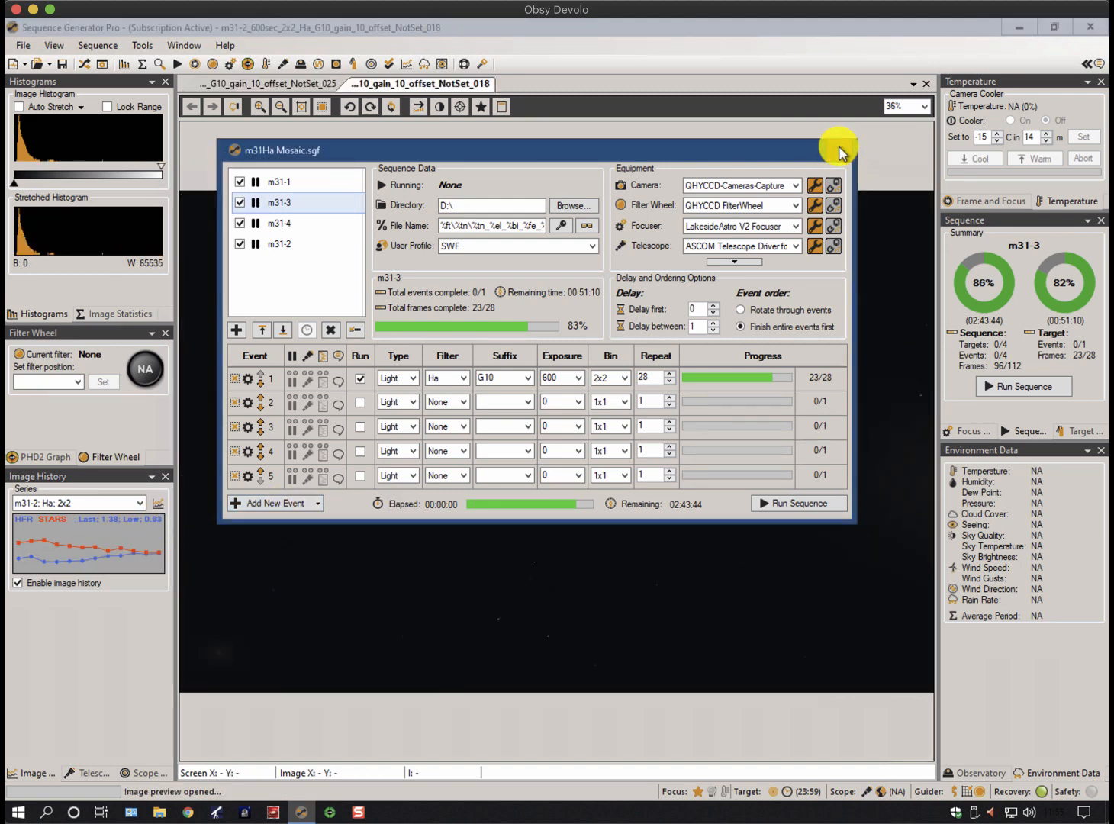
click(417, 106)
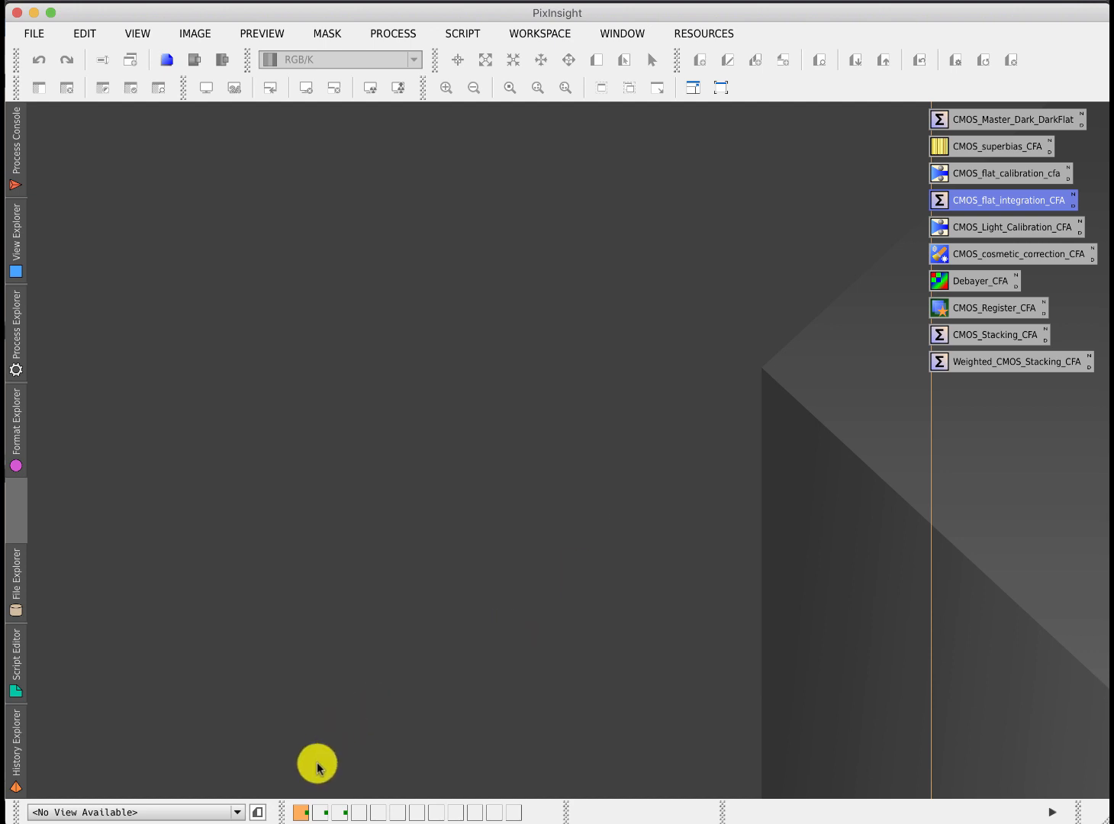
Switch past the CCD workspace to the one with the CMOS stacking process icons.
click(320, 812)
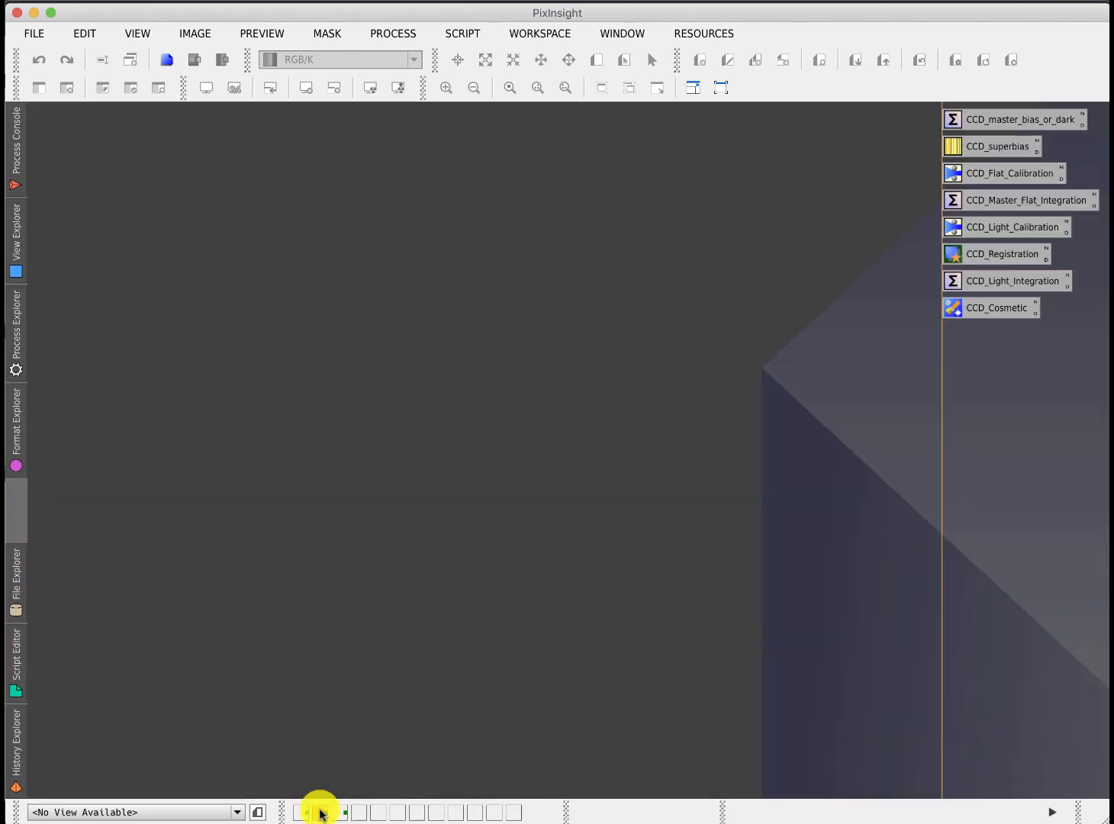
click(339, 811)
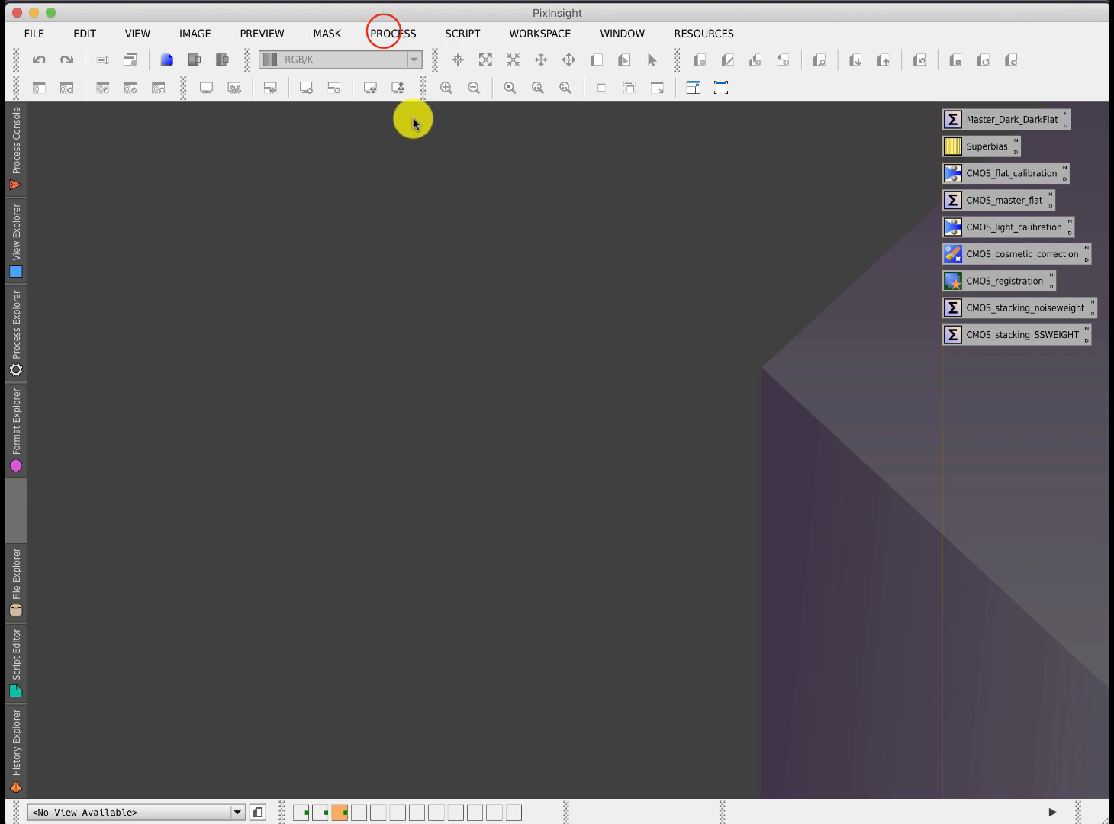
click(393, 33)
mouse_move(424, 301)
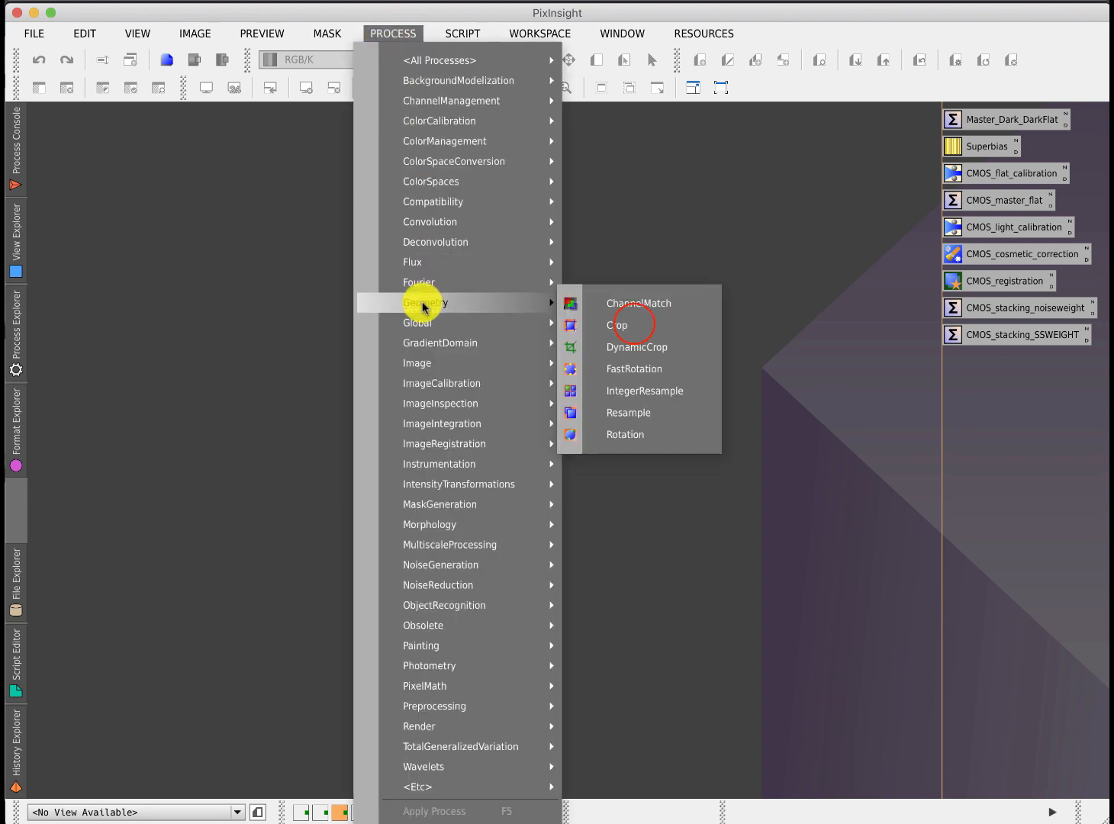
click(626, 325)
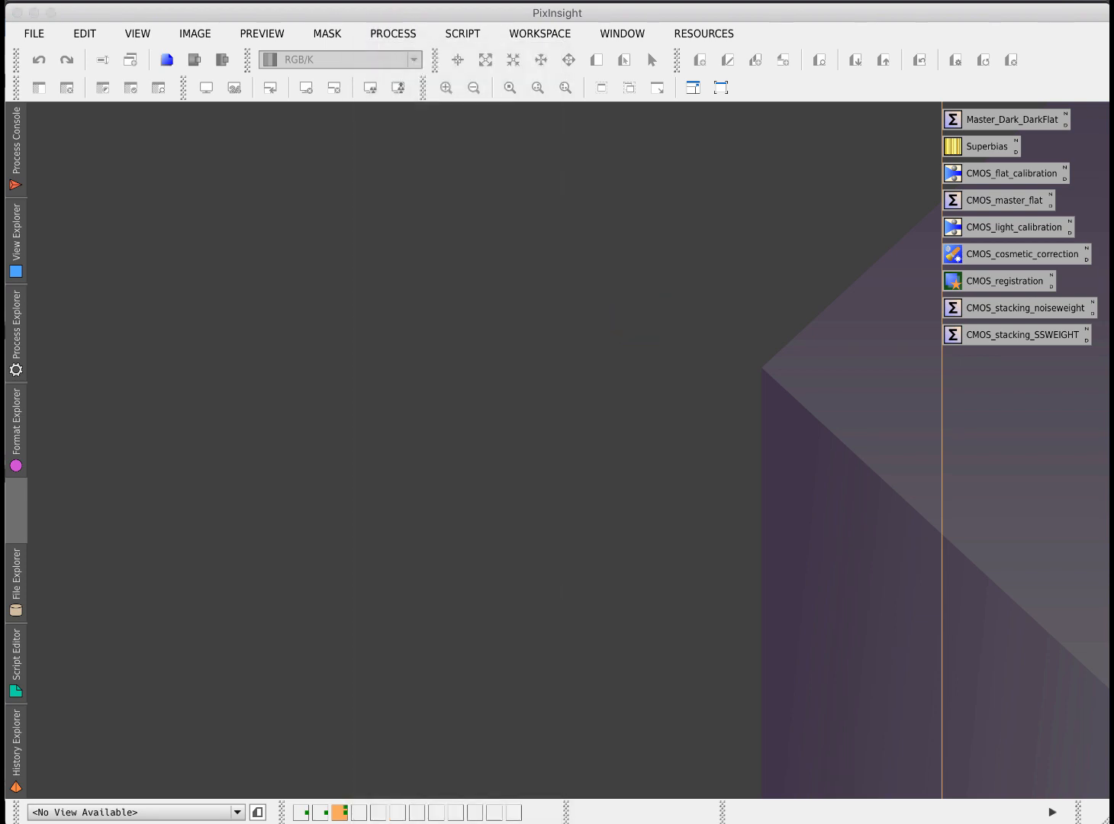
drag(966, 203, 368, 165)
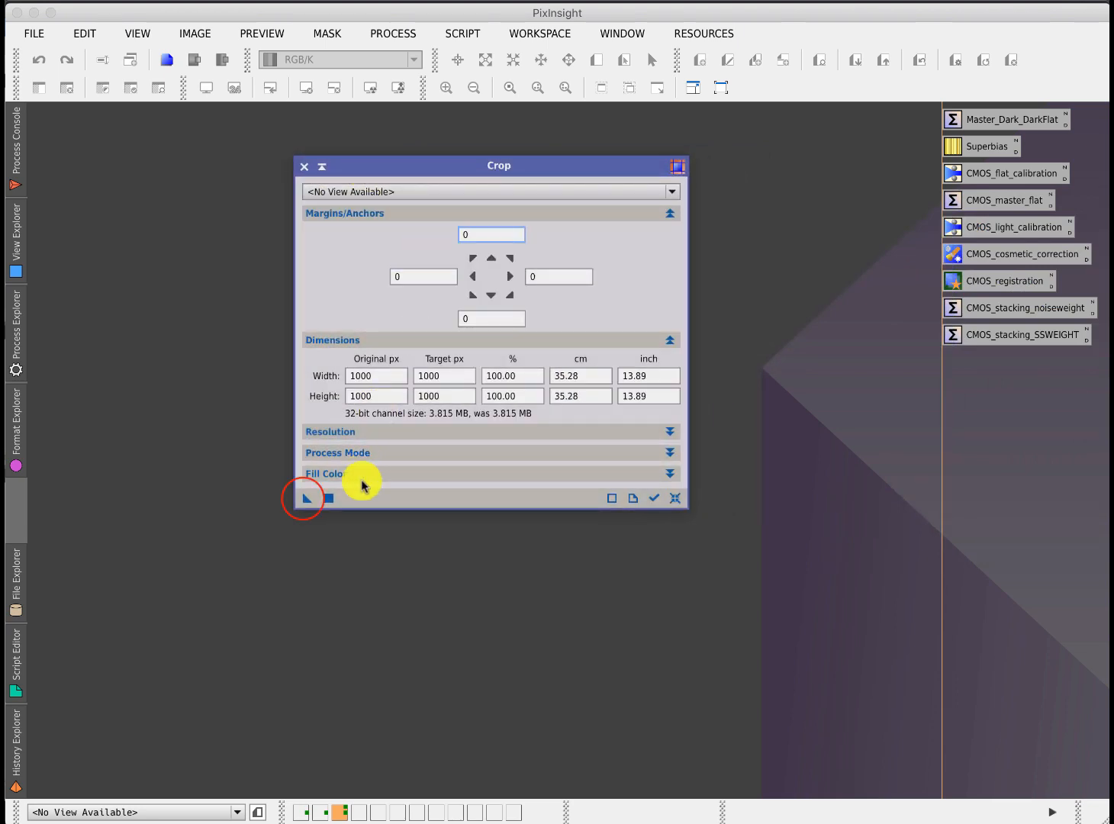
drag(306, 498, 292, 529)
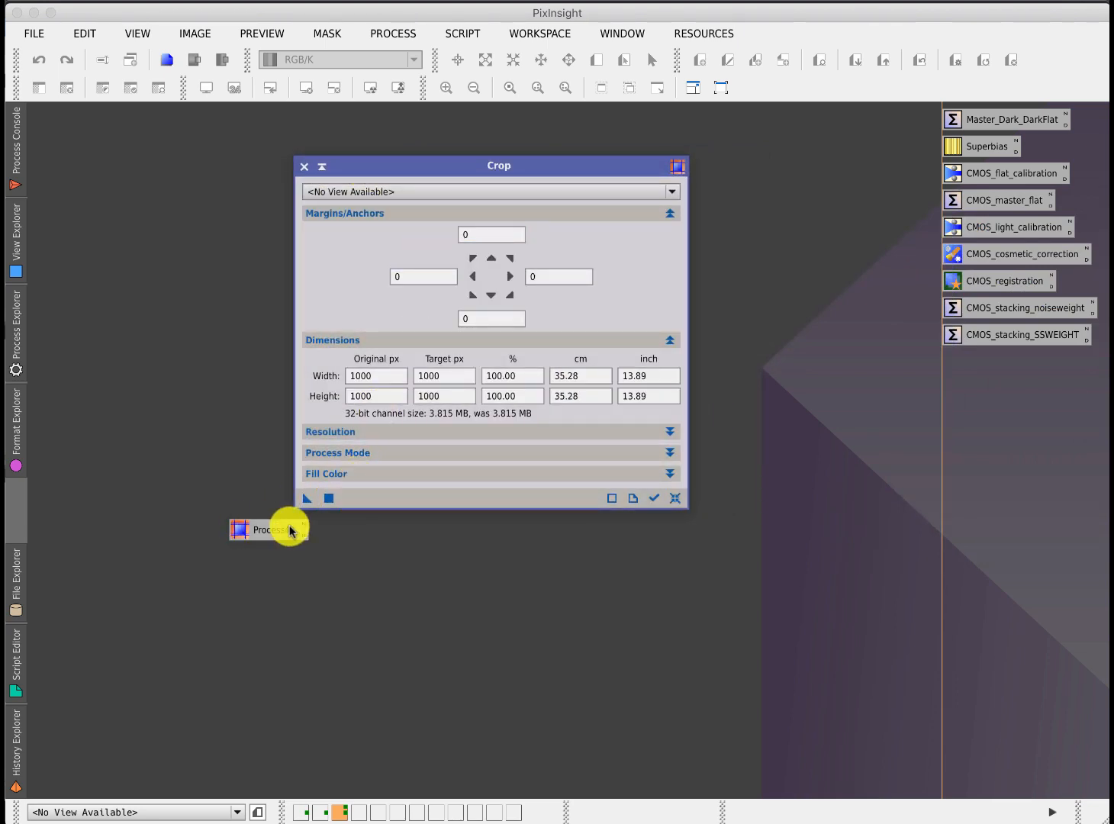
click(303, 167)
click(302, 523)
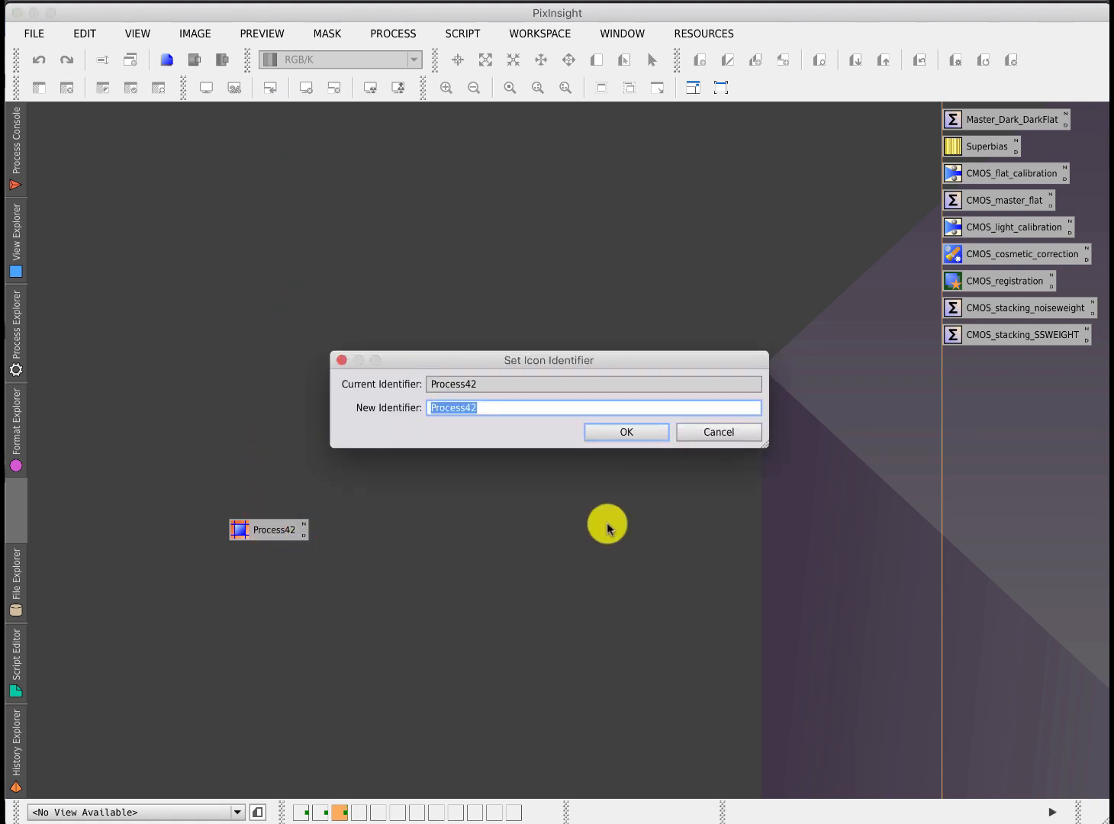
text(crop_)
text(image)
key(Return)
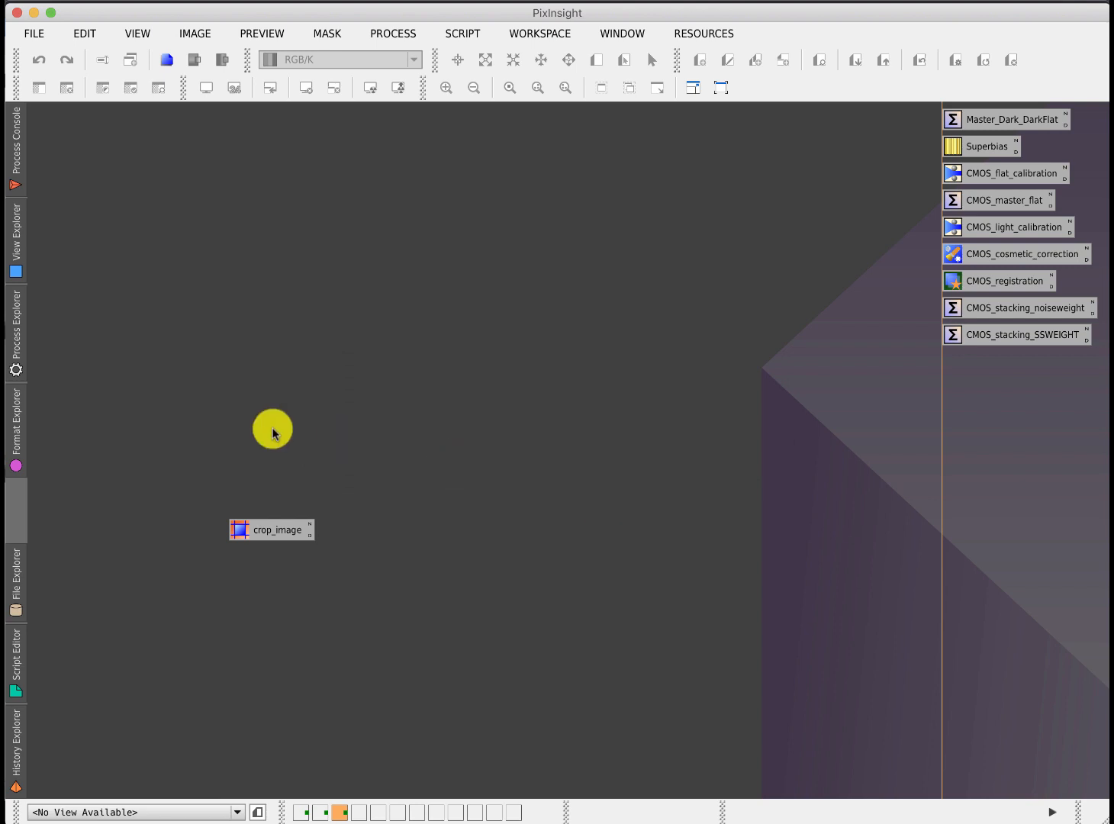
mouse_move(272, 529)
mouse_down()
mouse_move(812, 485)
mouse_move(993, 442)
mouse_up()
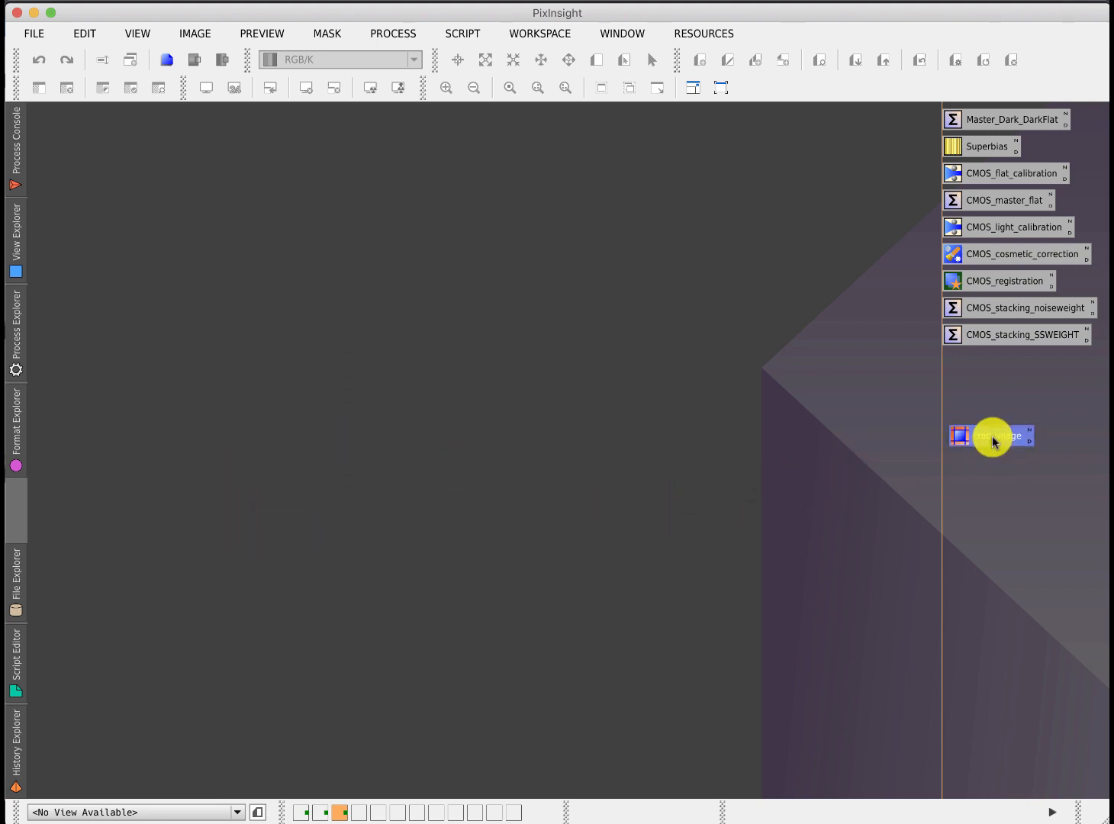
mouse_move(994, 438)
mouse_down()
mouse_move(530, 450)
mouse_move(986, 429)
mouse_up()
double_click(986, 429)
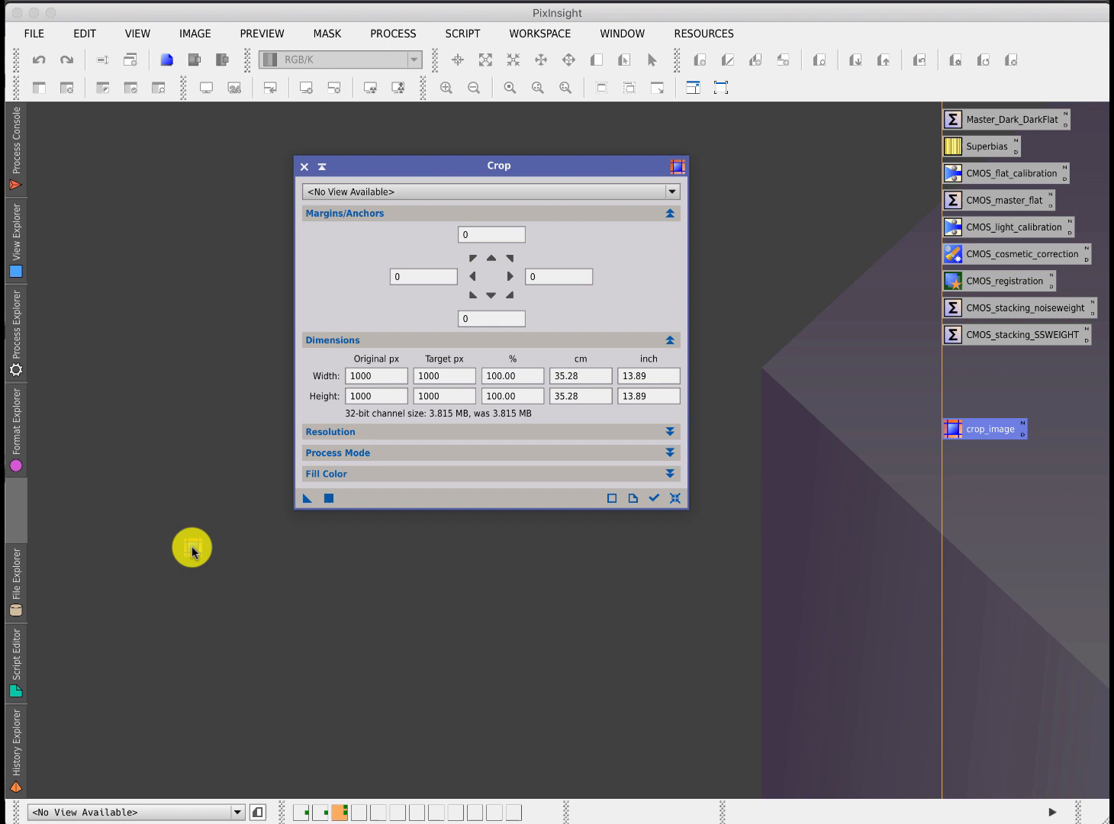
drag(306, 498, 321, 597)
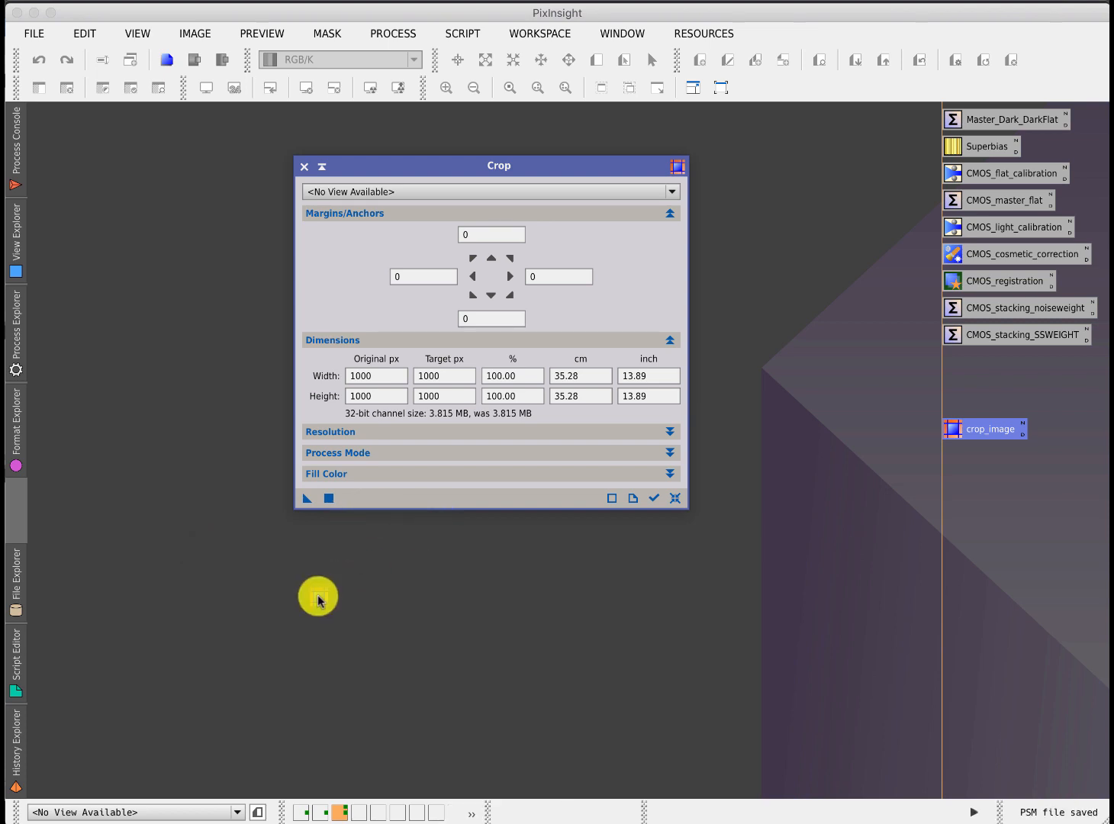
click(304, 167)
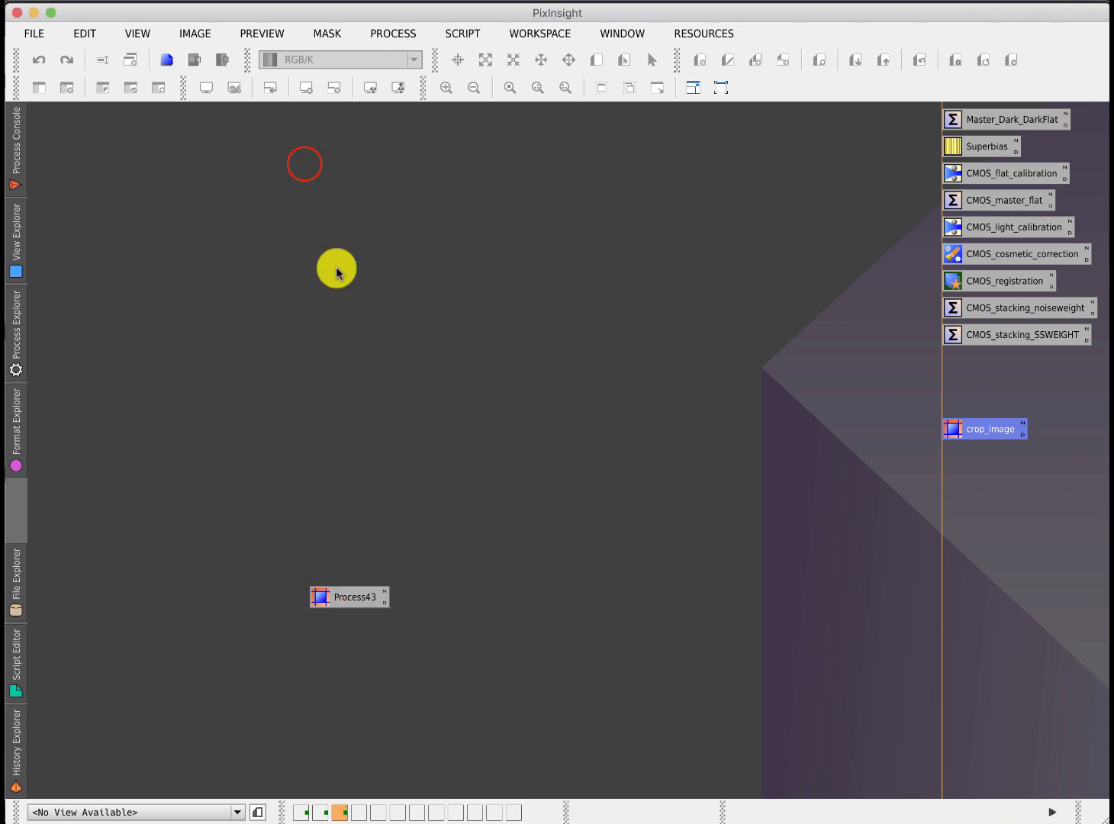
right_click(349, 597)
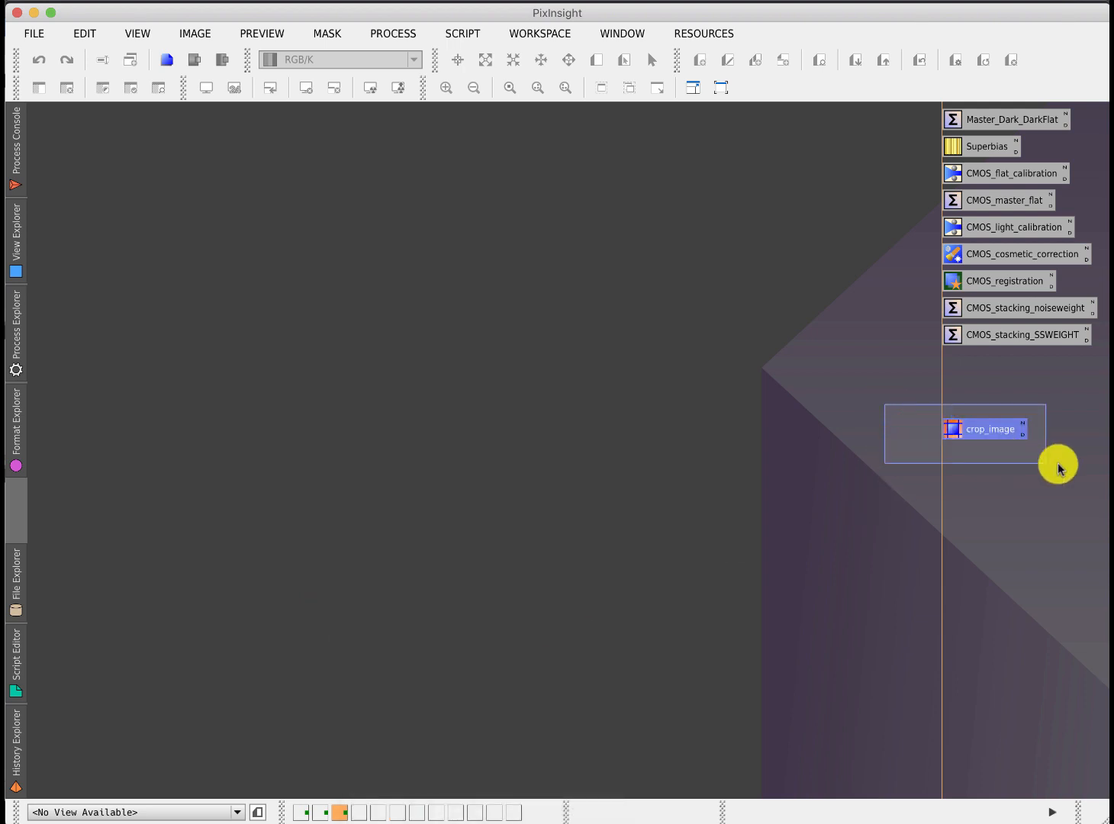
right_click(1010, 429)
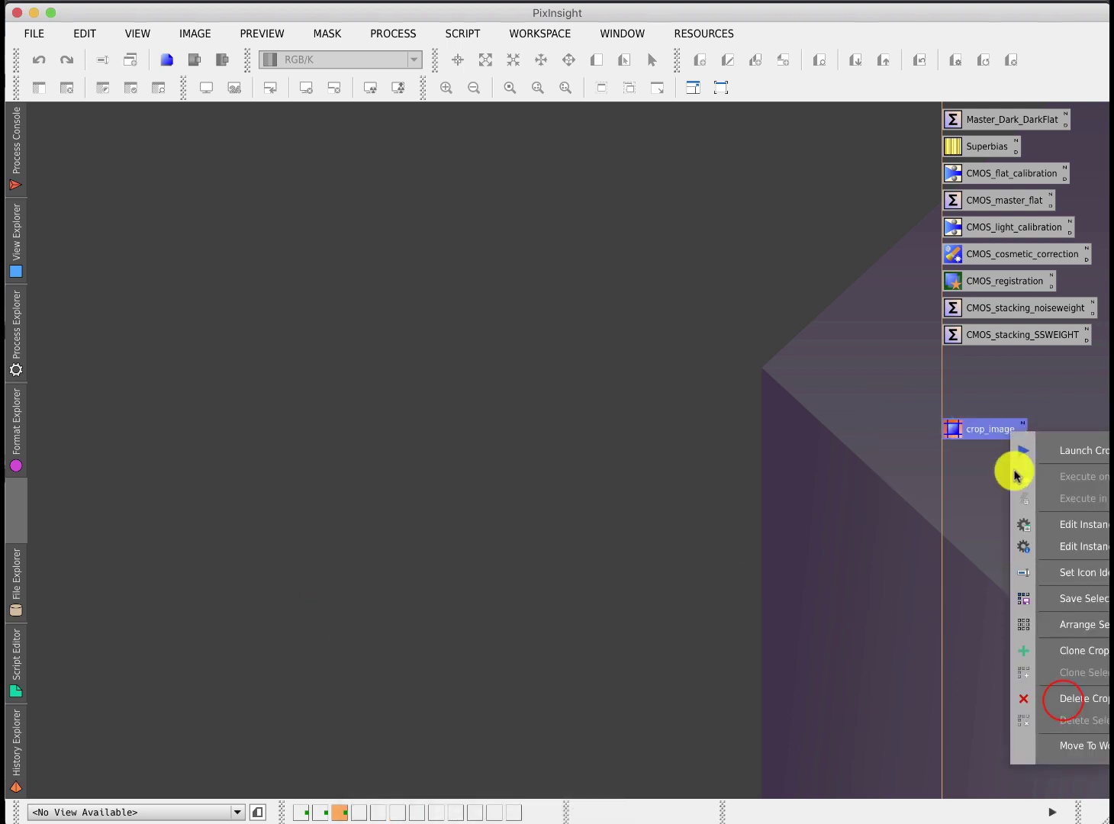
click(1063, 700)
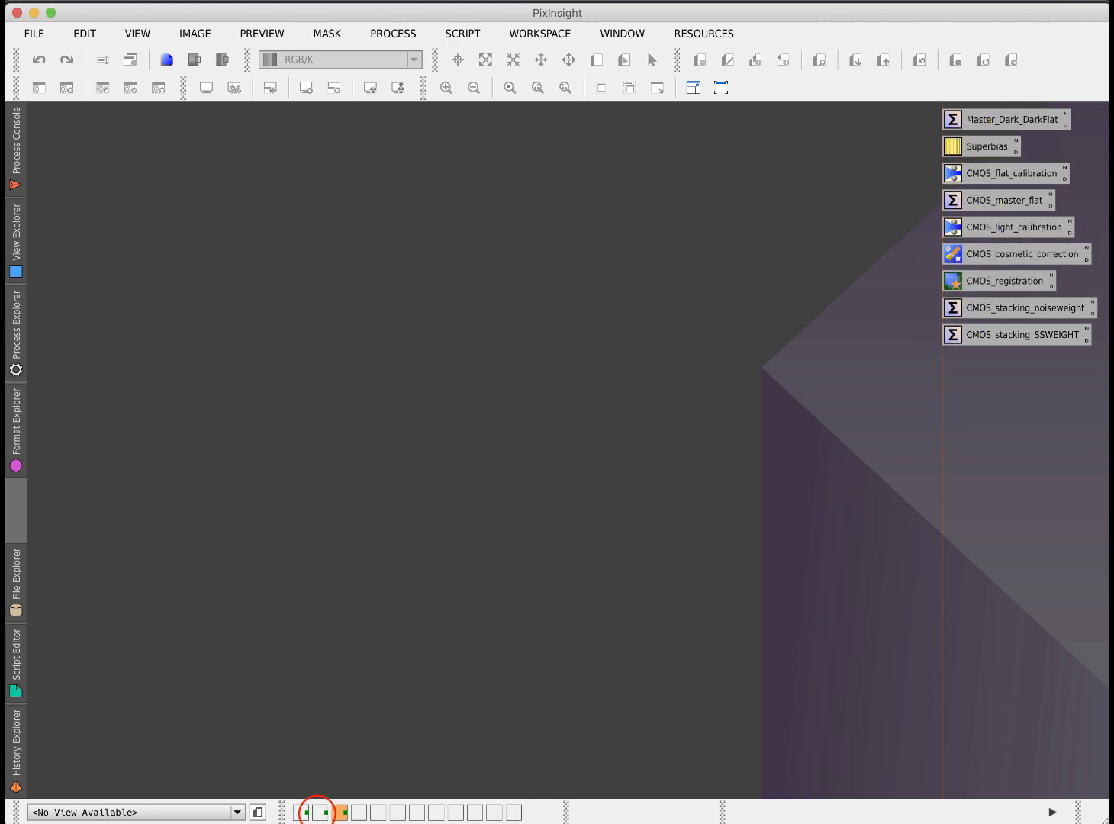
Step through empty, CMOS_CFA and other workspaces until the CMOS icon set is shown.
click(318, 813)
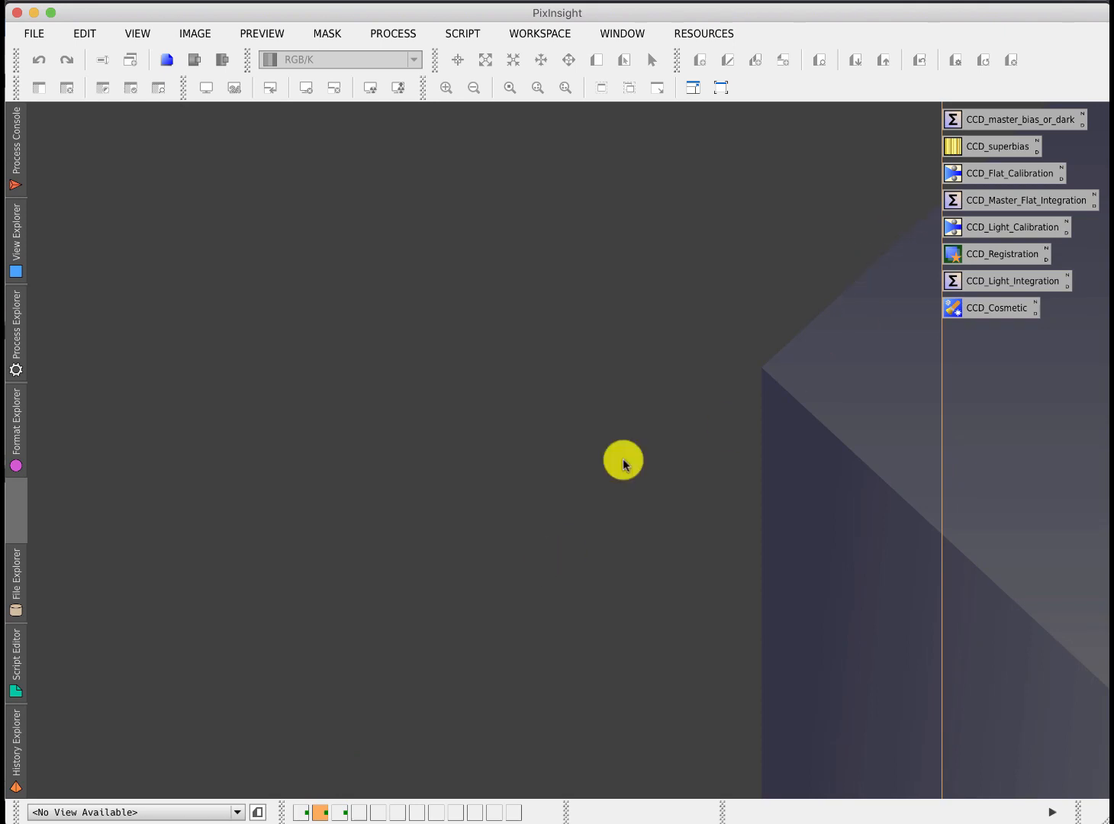
click(300, 810)
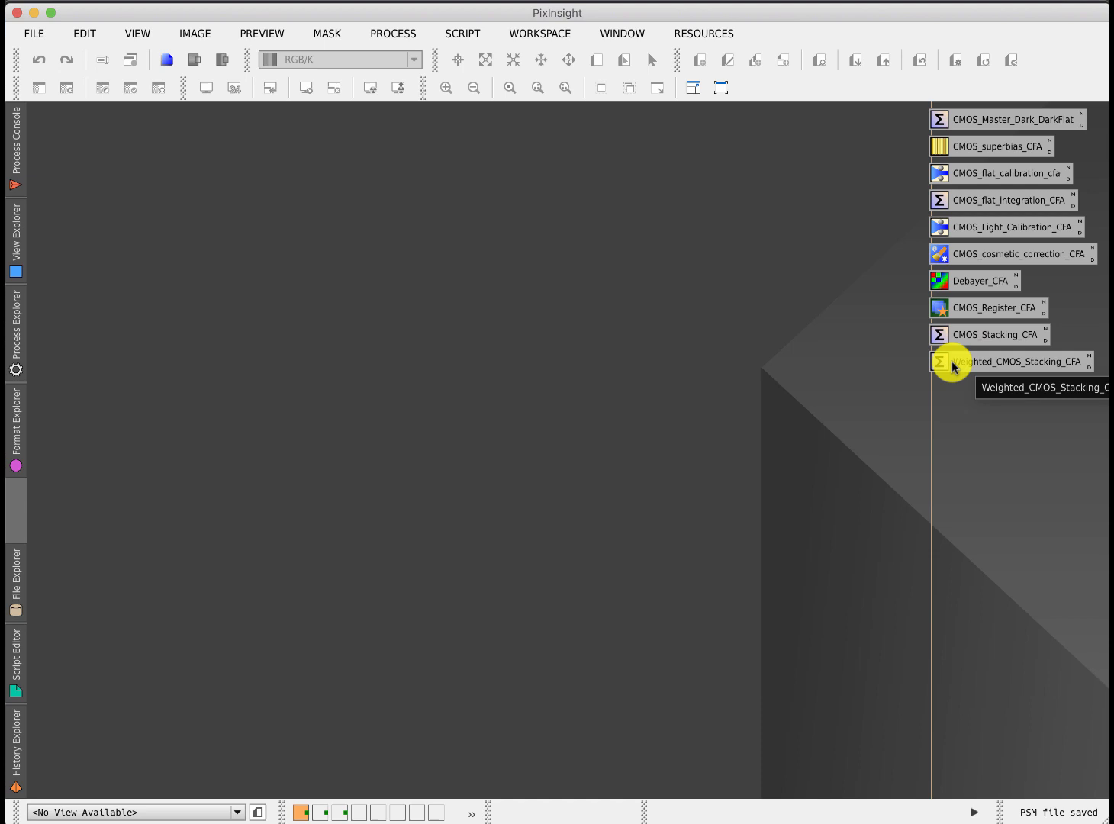
click(342, 813)
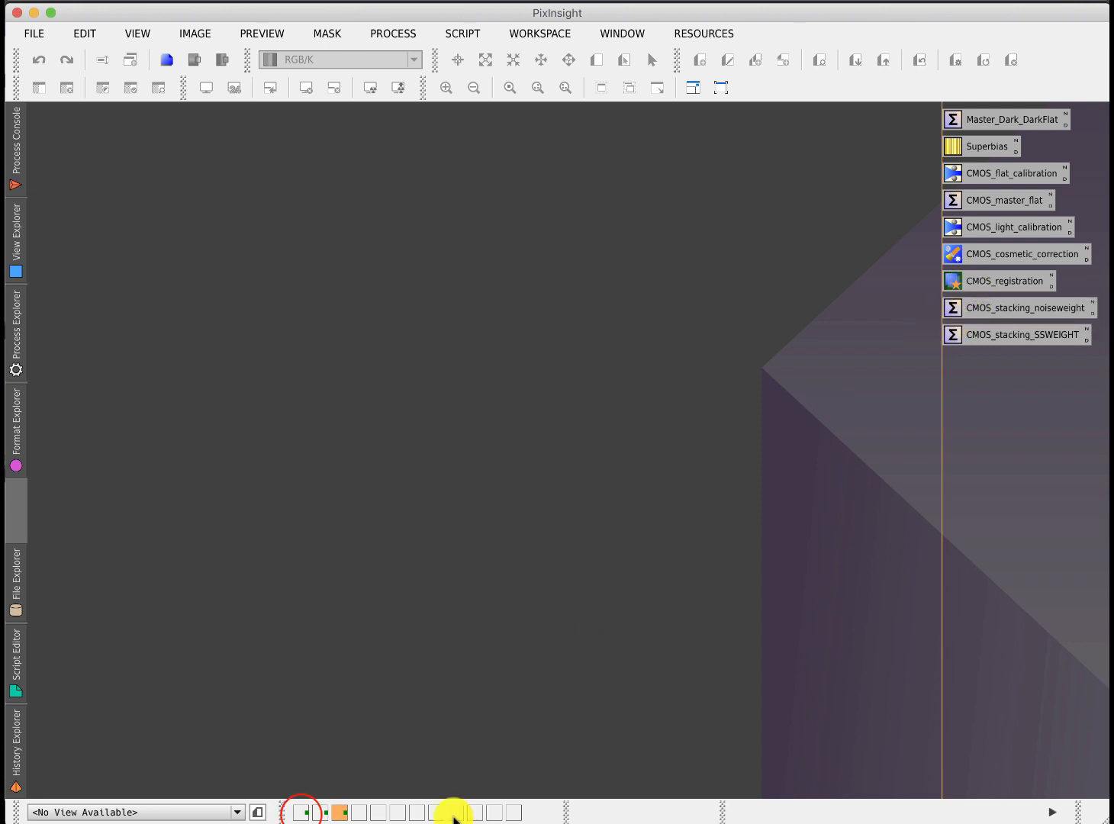
click(300, 813)
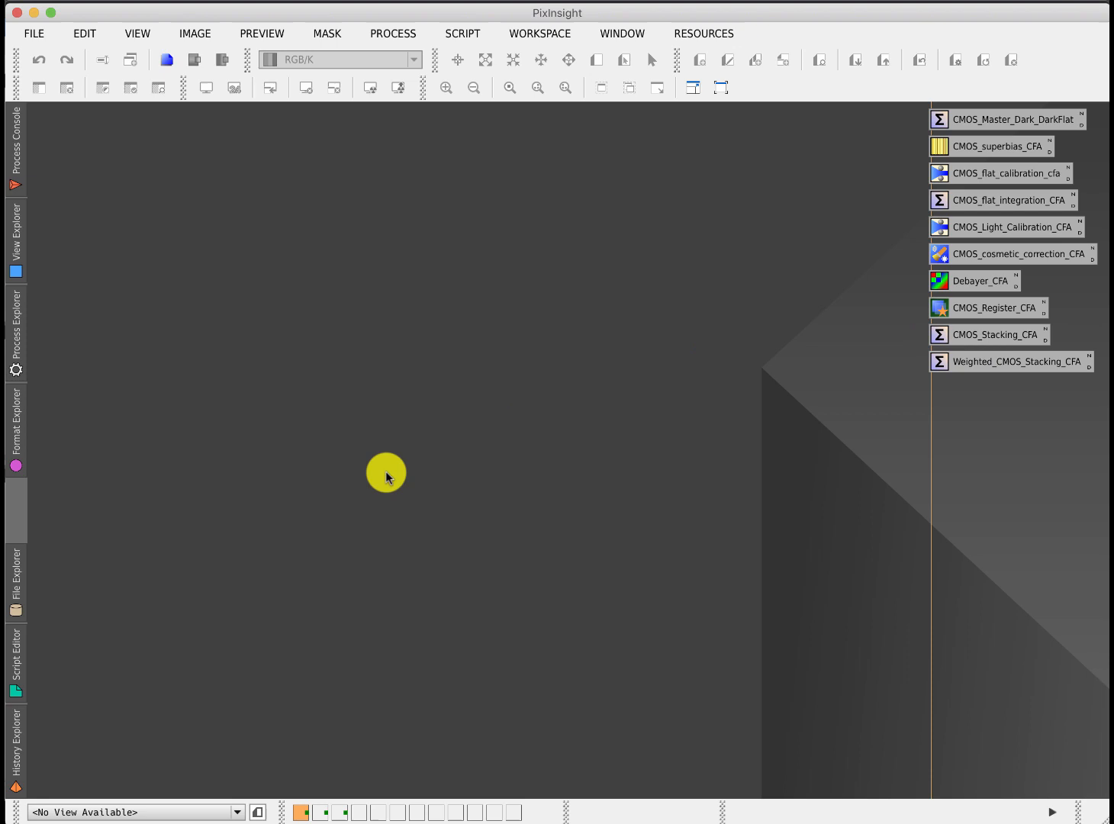
click(338, 813)
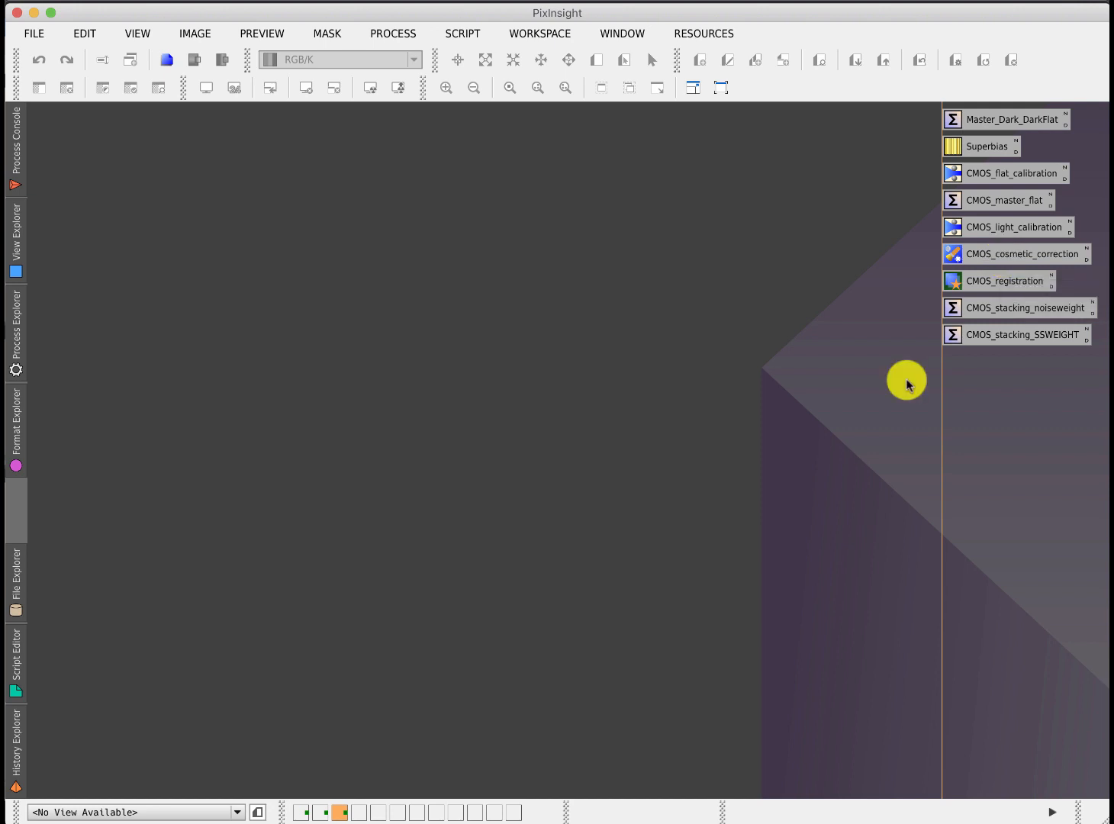
Bring up the Master_Dark_DarkFlat integration settings and delete the Superbias process icon.
click(996, 117)
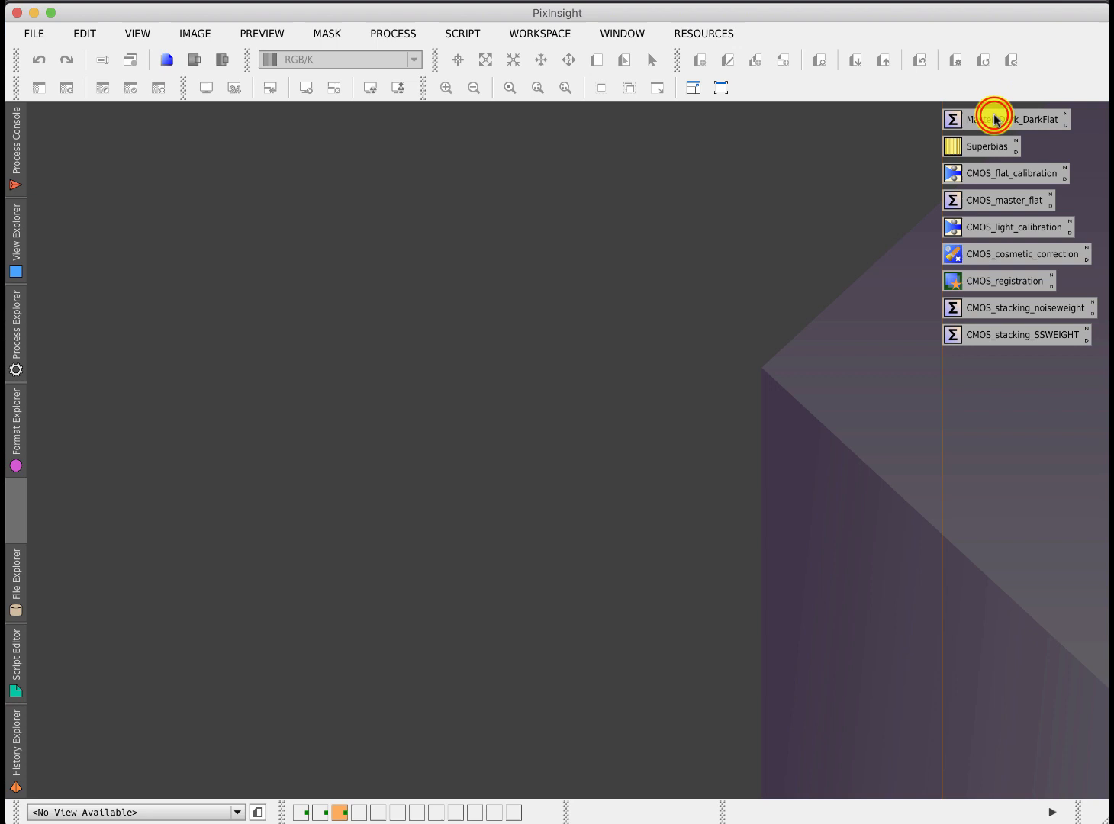
double_click(995, 116)
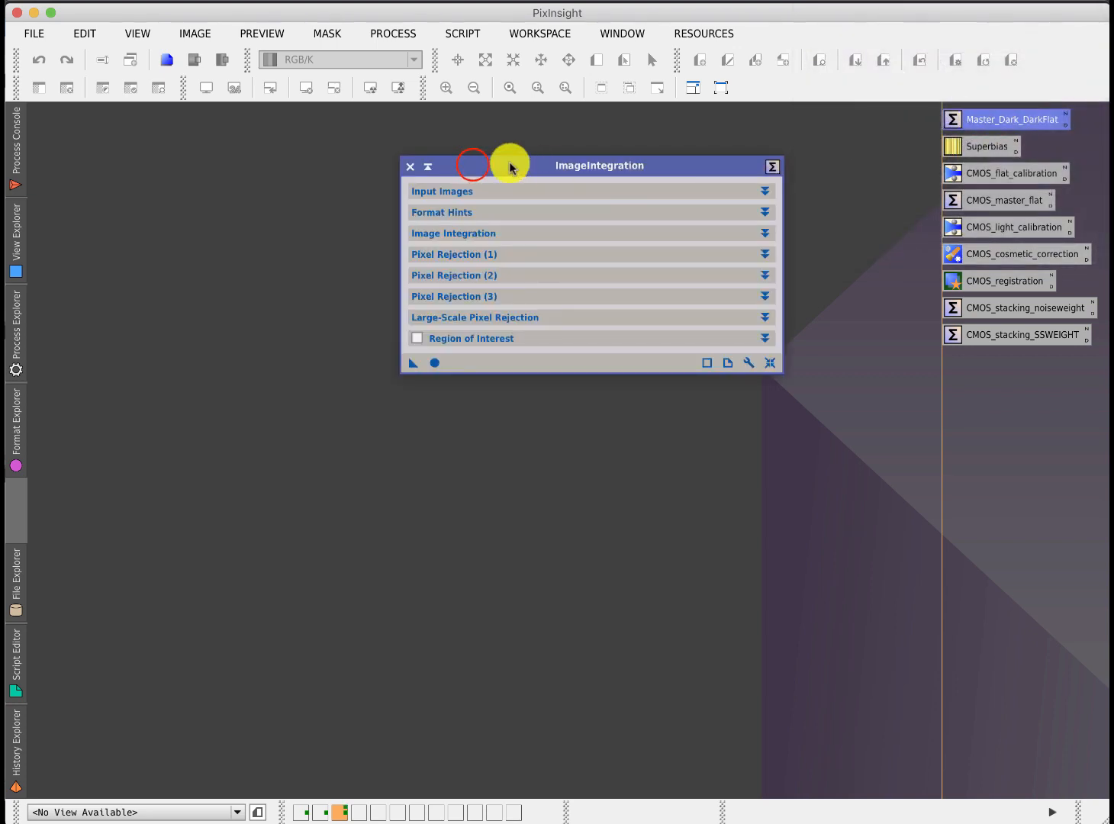
drag(475, 166, 362, 182)
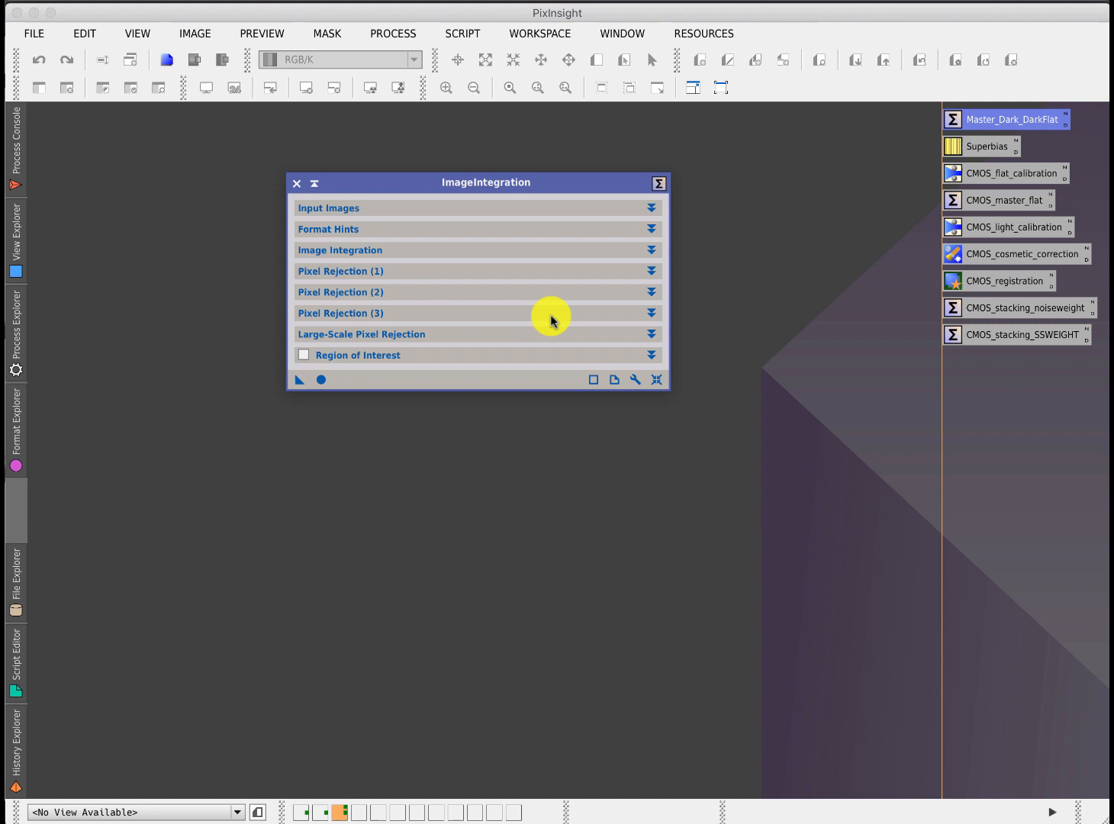
click(982, 149)
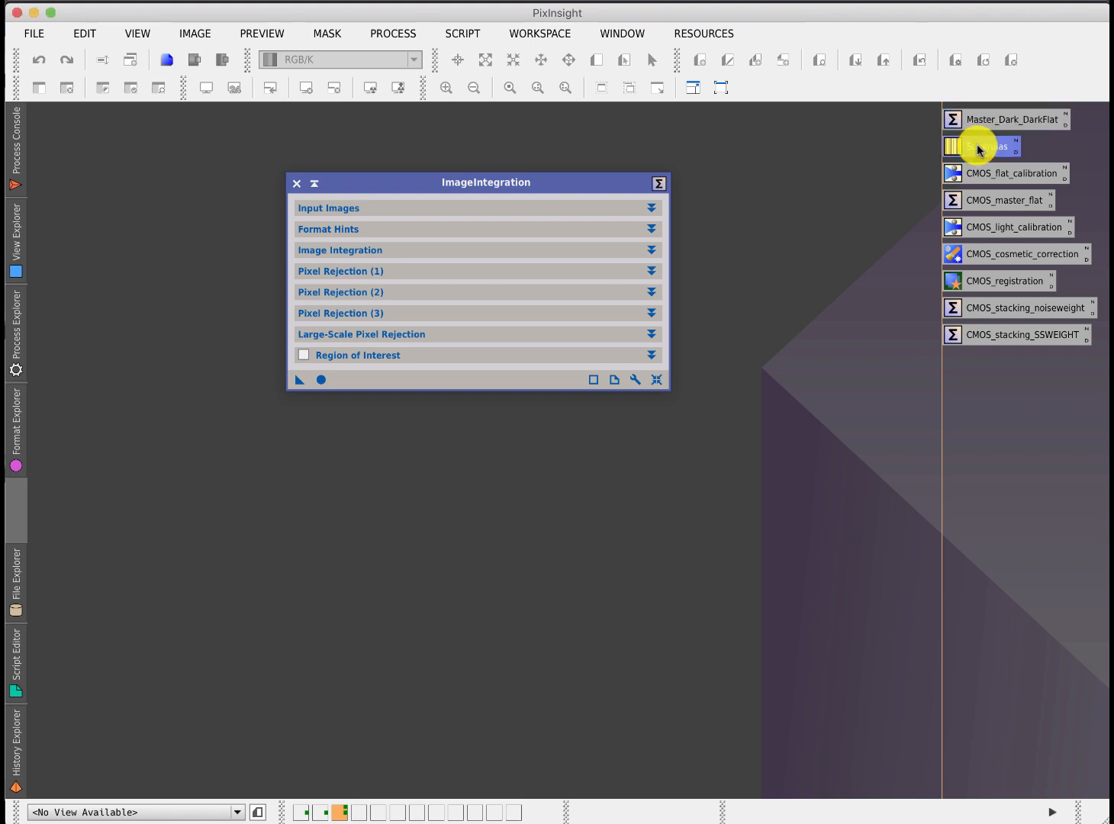
right_click(978, 149)
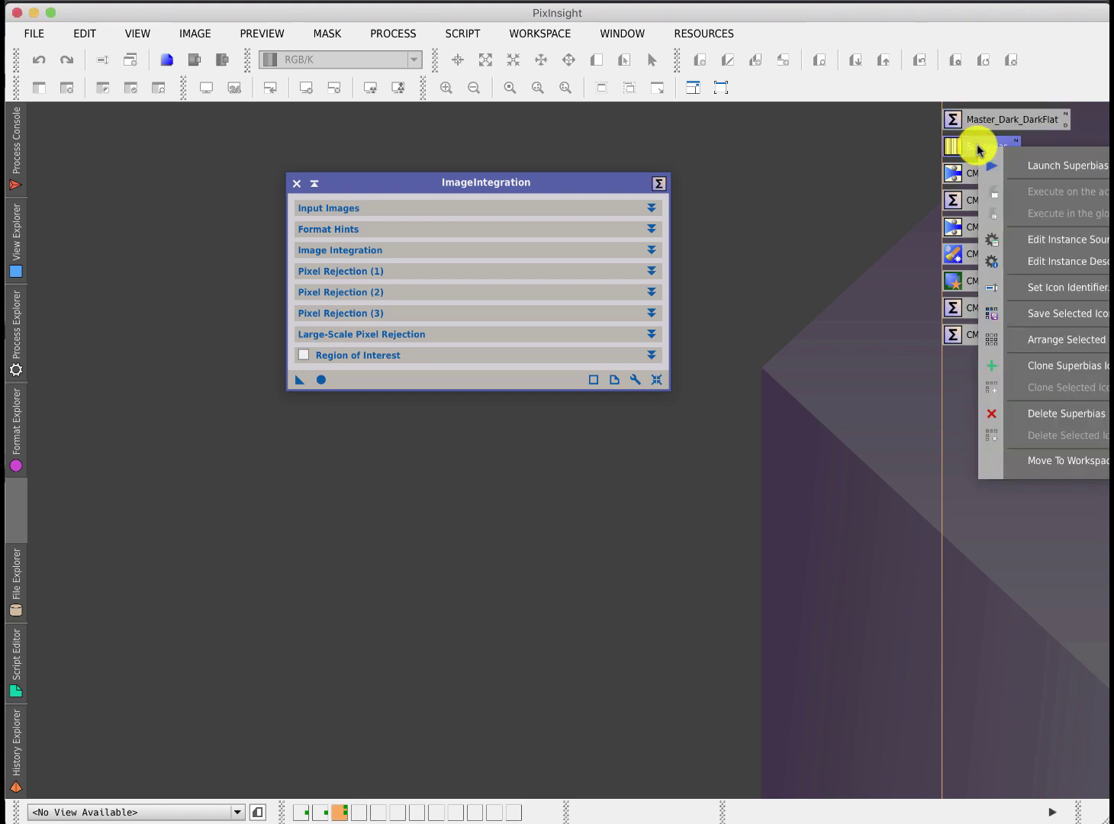
click(1060, 413)
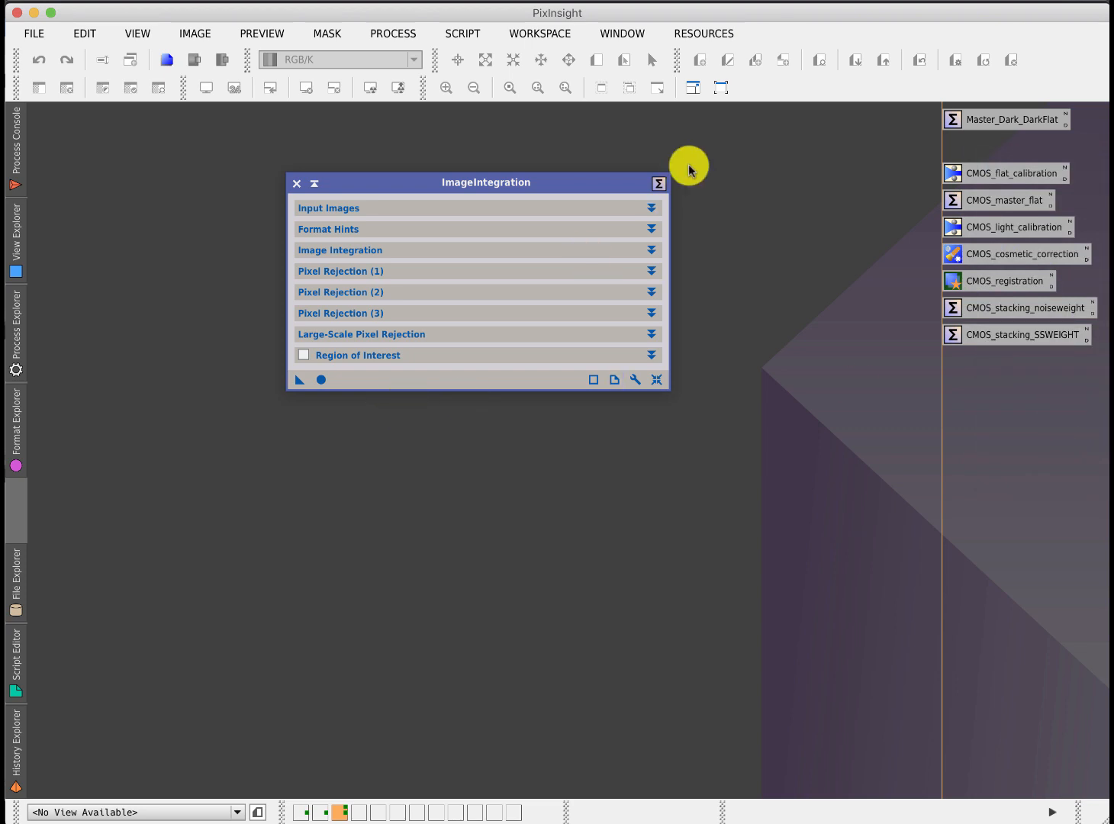
Review the Input Images and Image Integration sections of Master_Dark_DarkFlat.
click(651, 206)
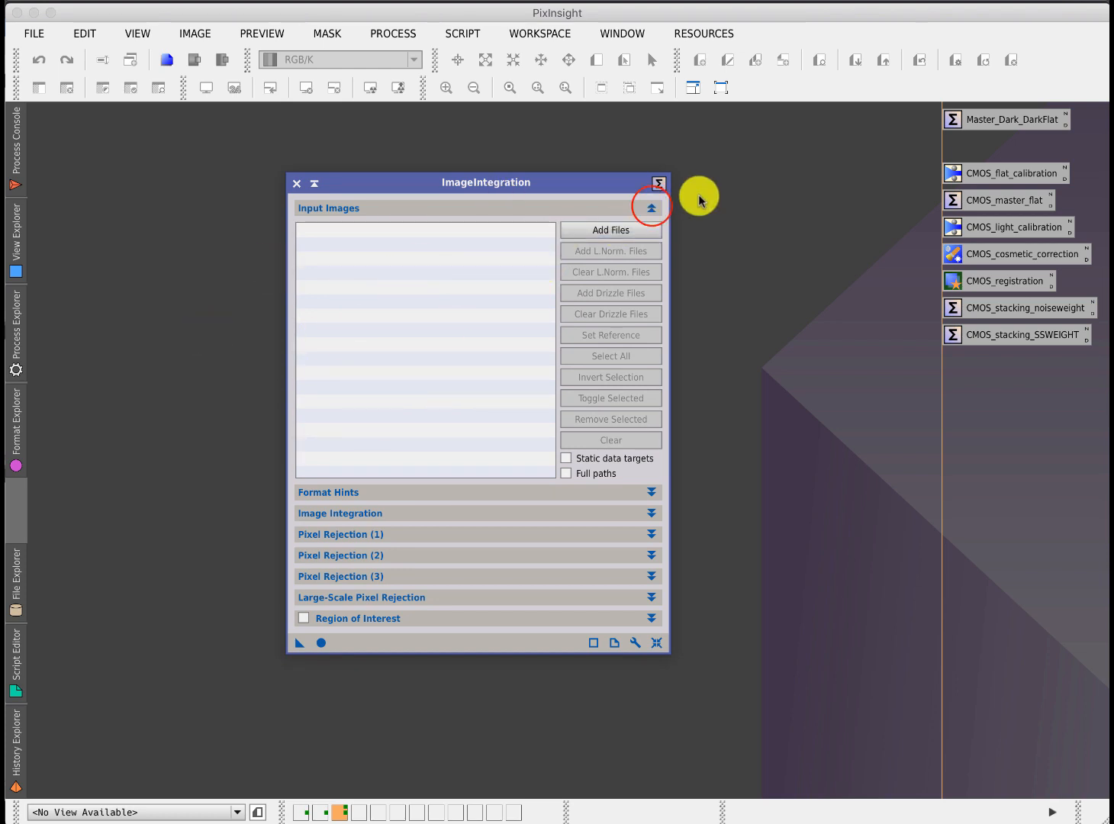
click(651, 207)
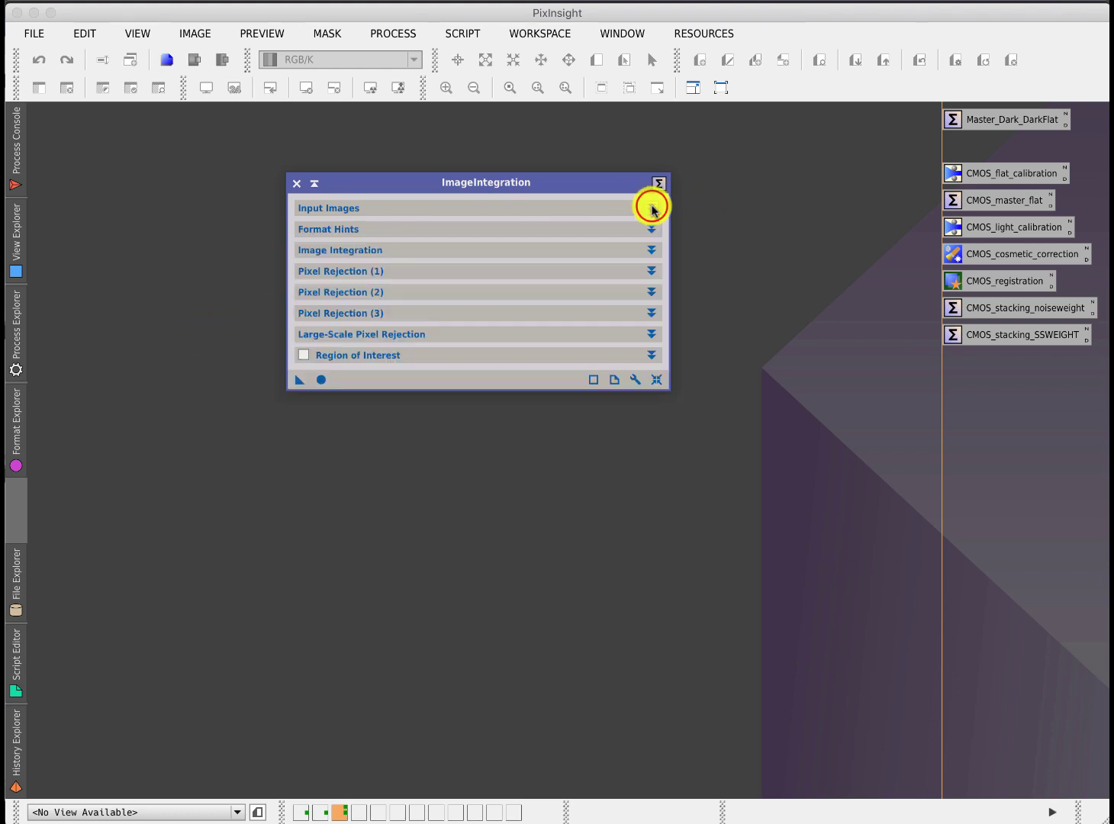
click(651, 251)
drag(367, 187, 331, 124)
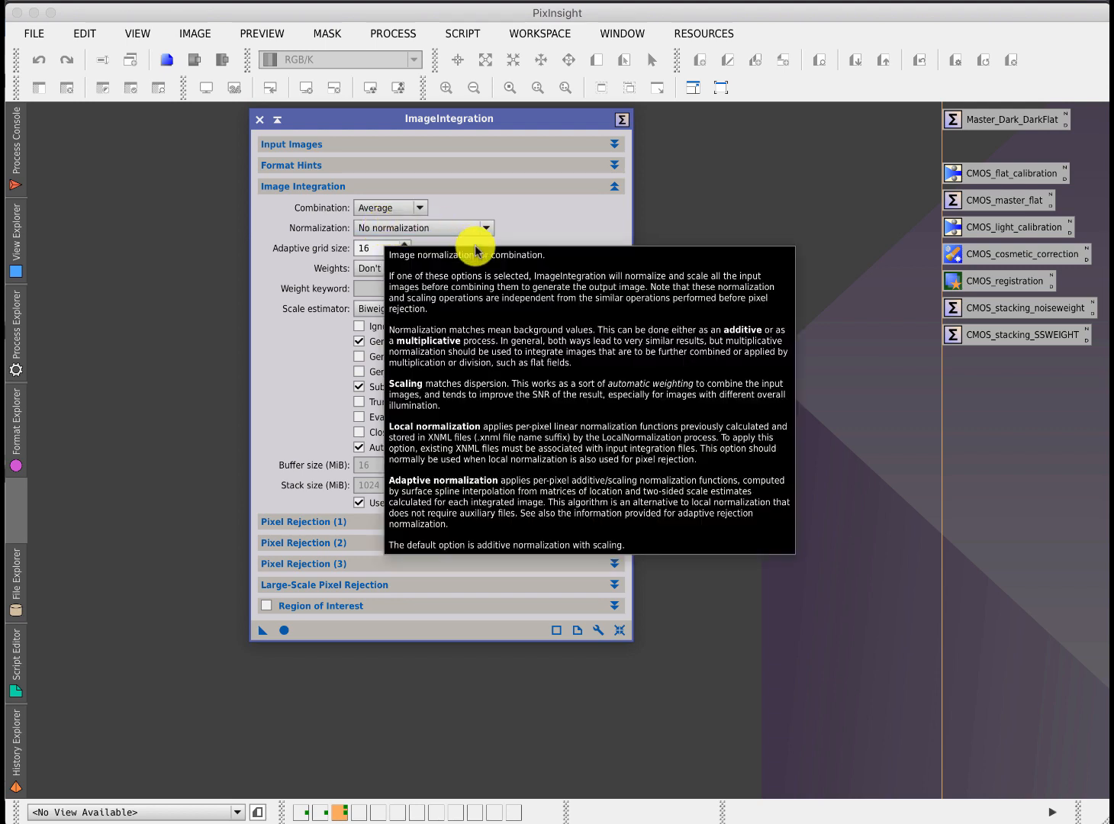
click(615, 187)
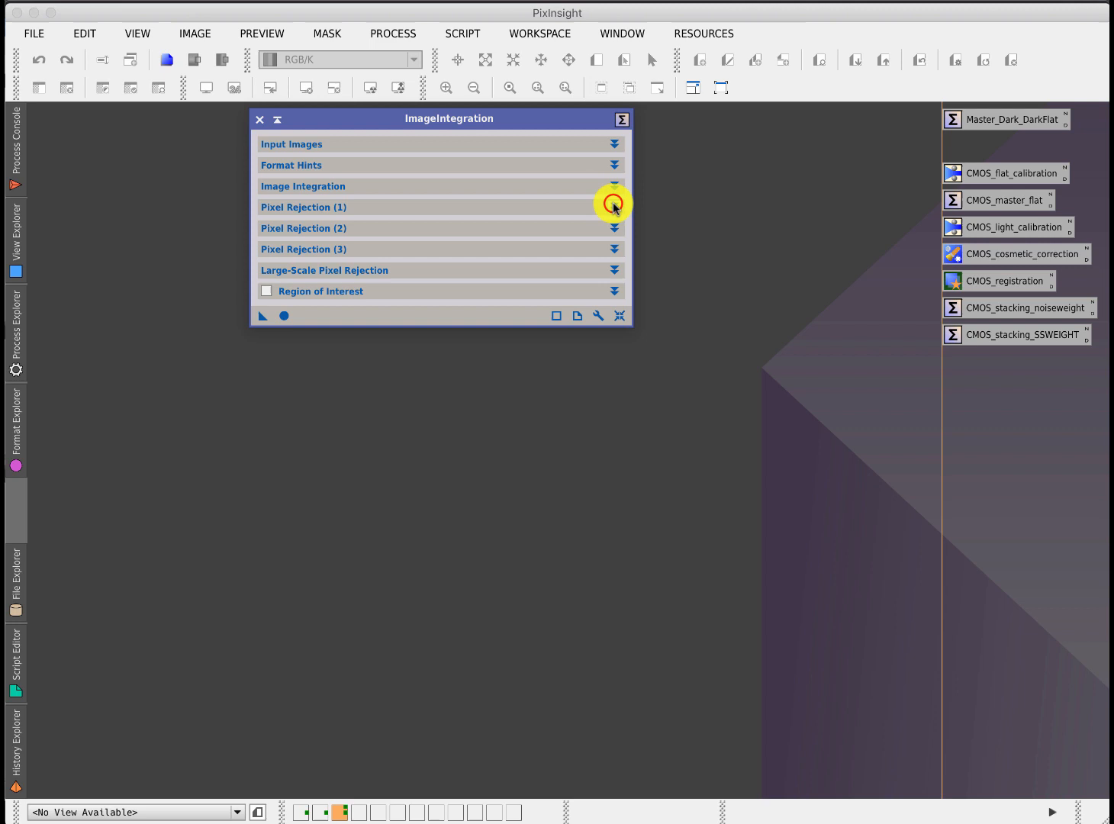
Review Pixel Rejection: Winsorized Sigma Clipping, sigma 4, range low 0.000001, then close the settings.
click(614, 207)
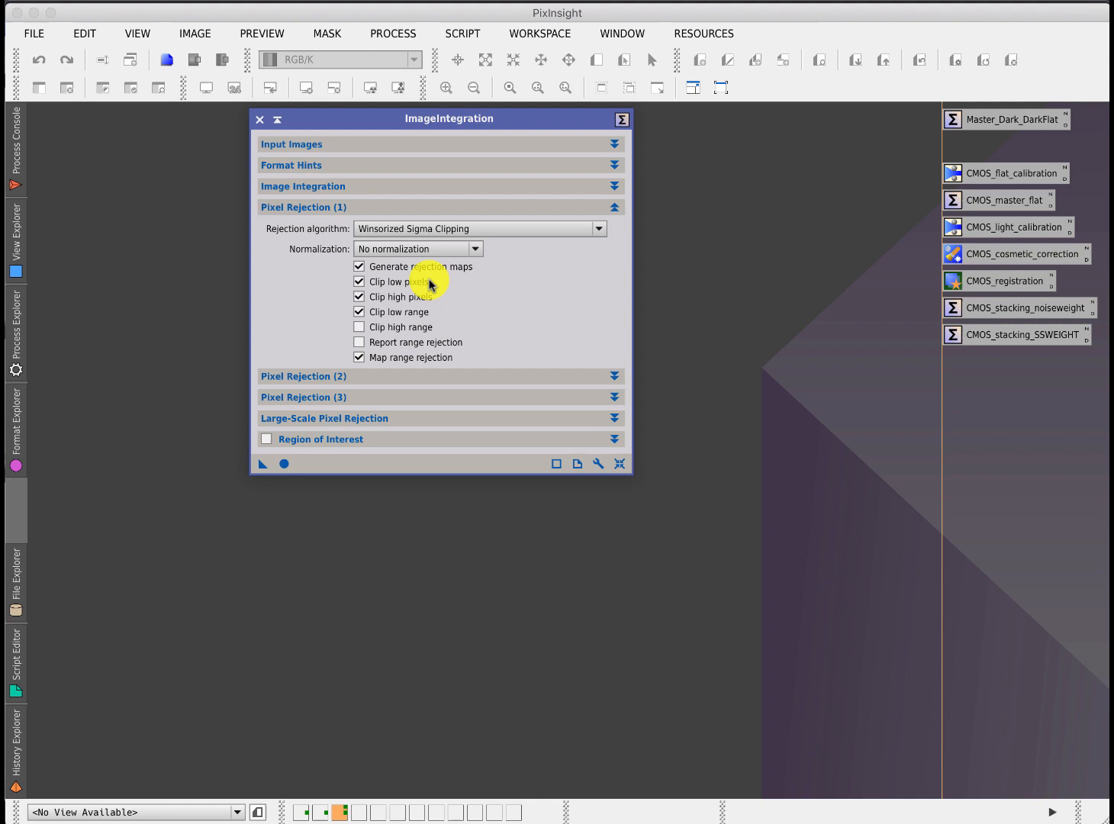
click(614, 376)
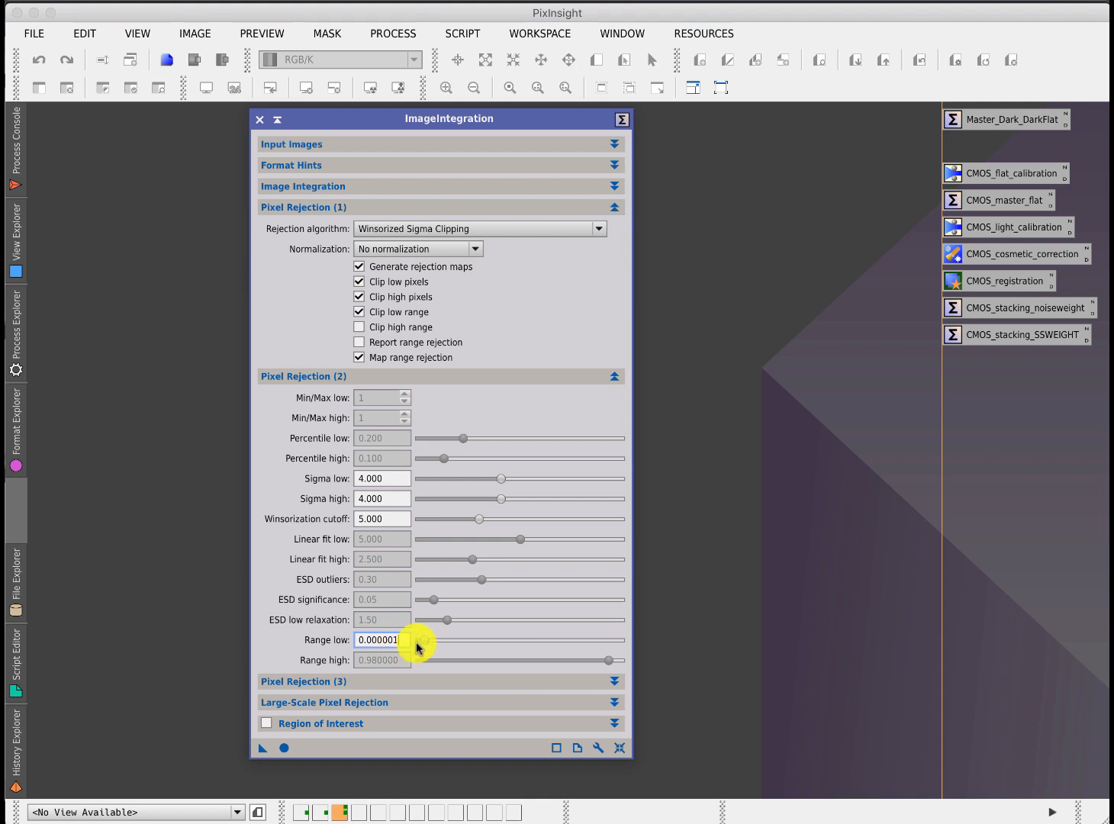
click(393, 640)
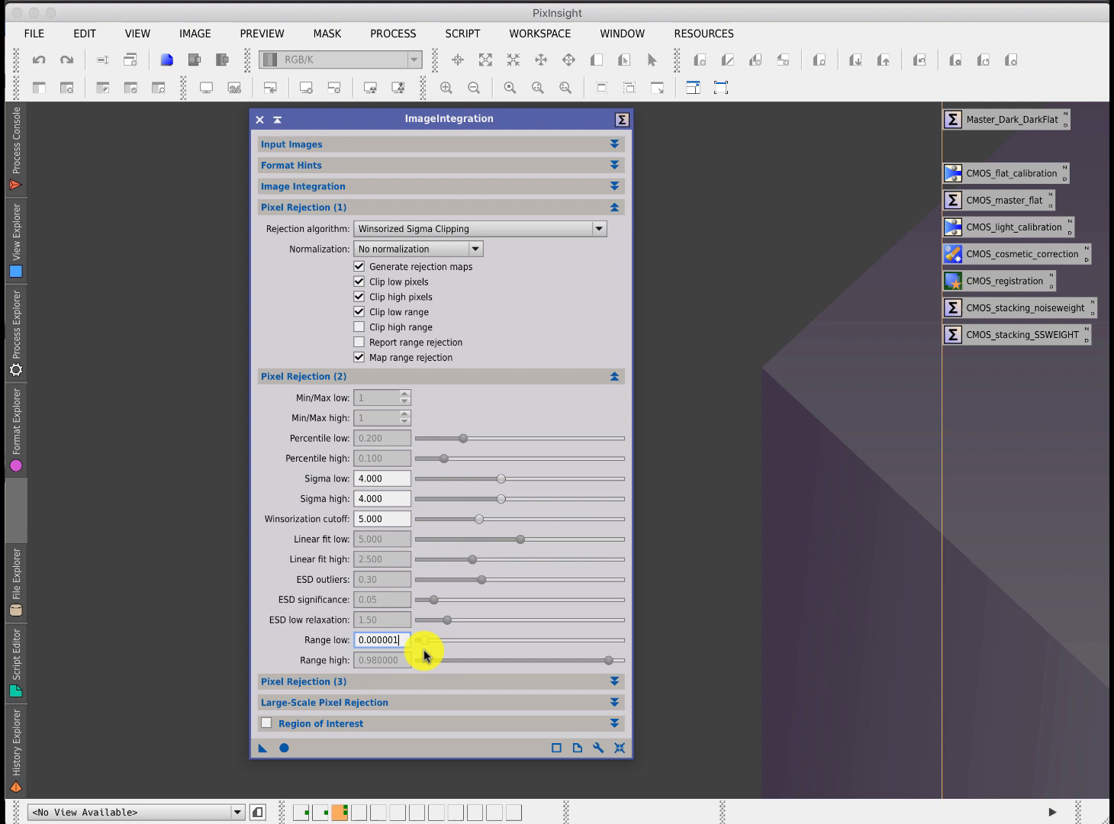
click(258, 120)
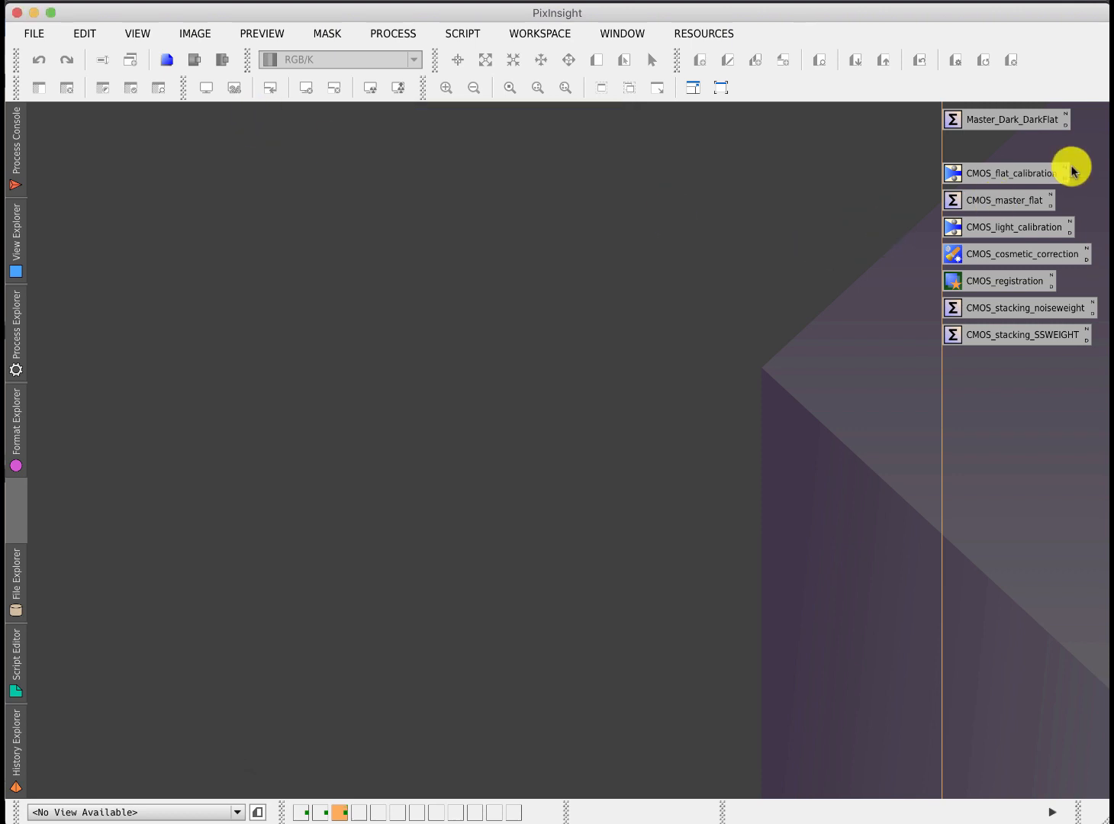
In CMOS_flat_calibration, try Master Bias calibration on with Master Dark off and check the bias file path.
double_click(1014, 173)
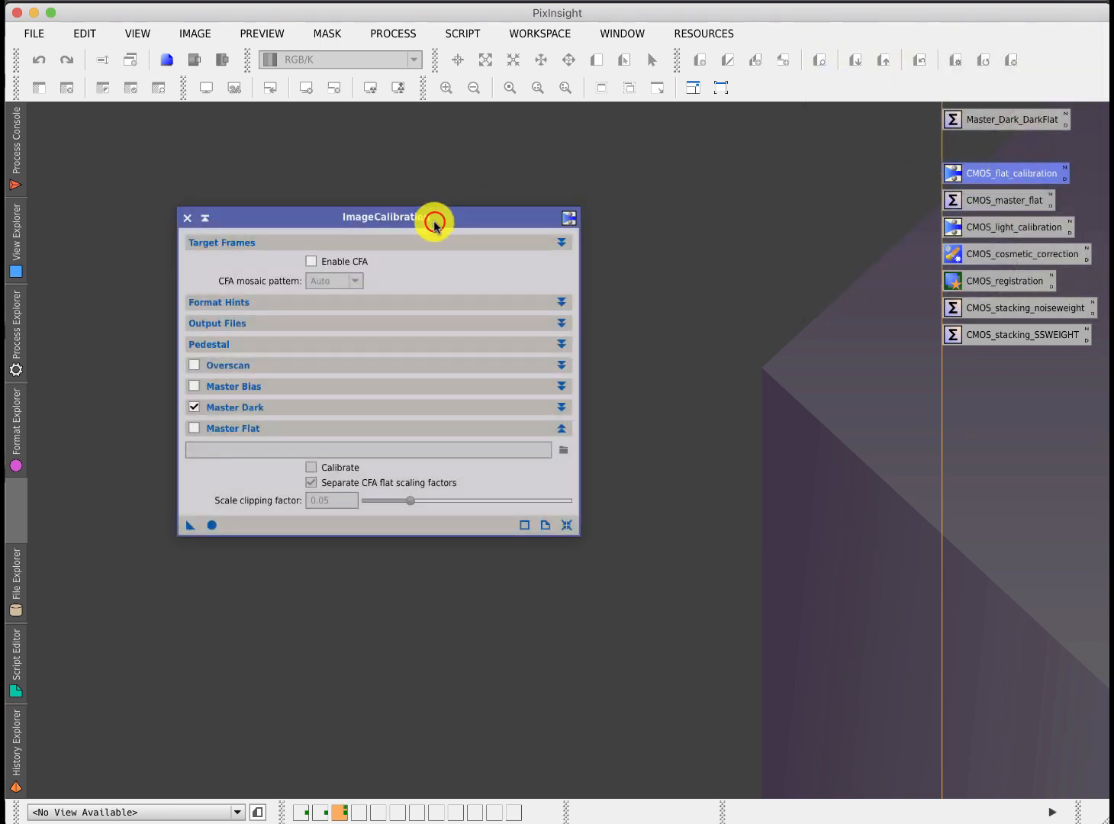
drag(435, 216, 462, 182)
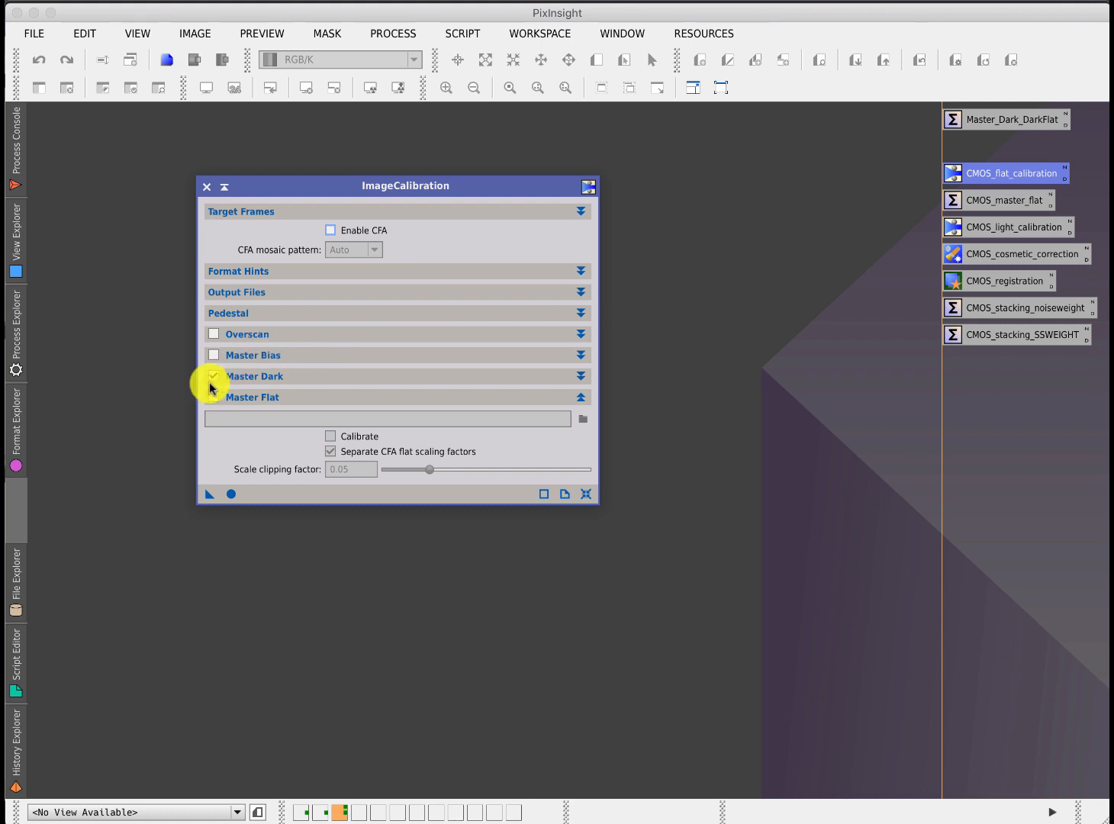
click(213, 395)
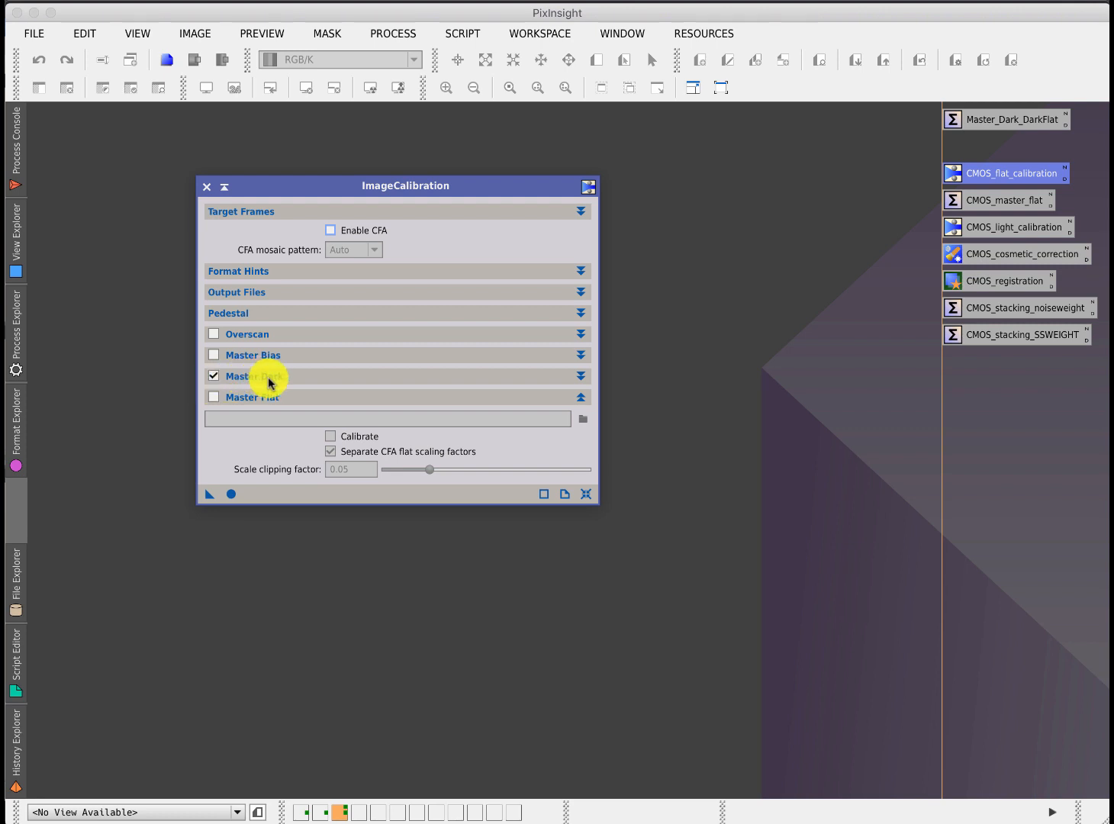
click(580, 376)
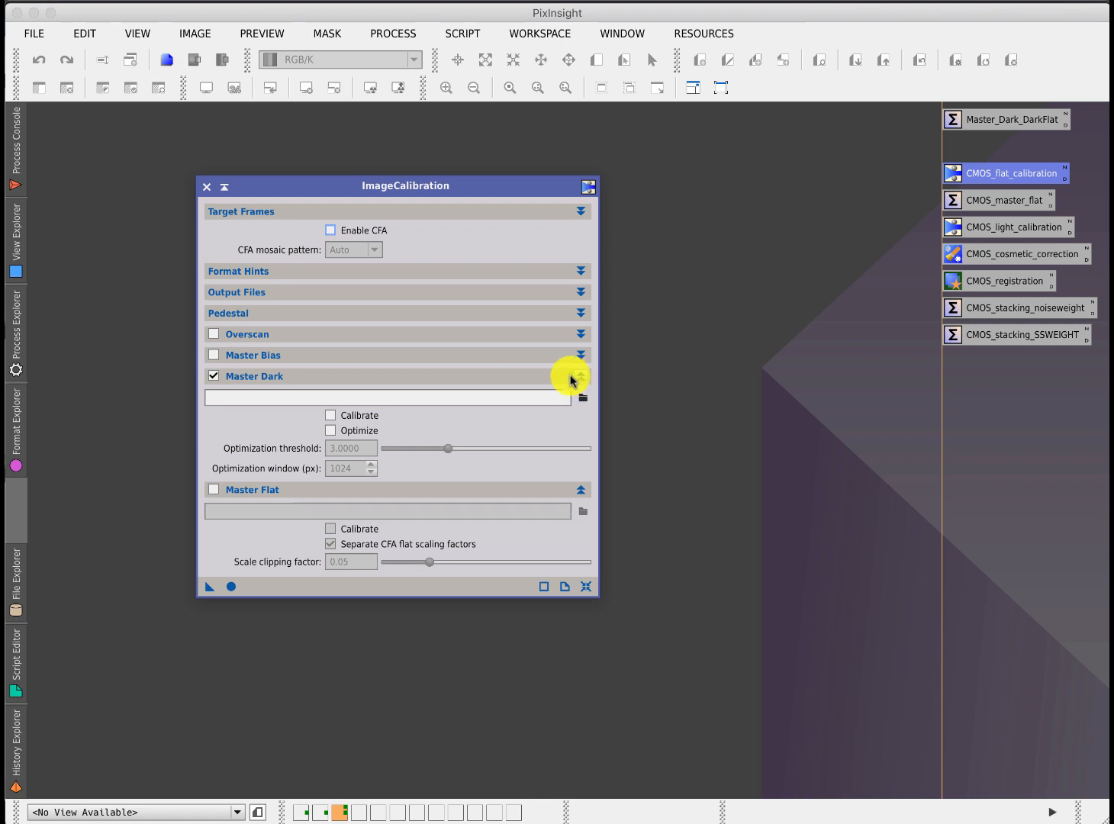
click(221, 357)
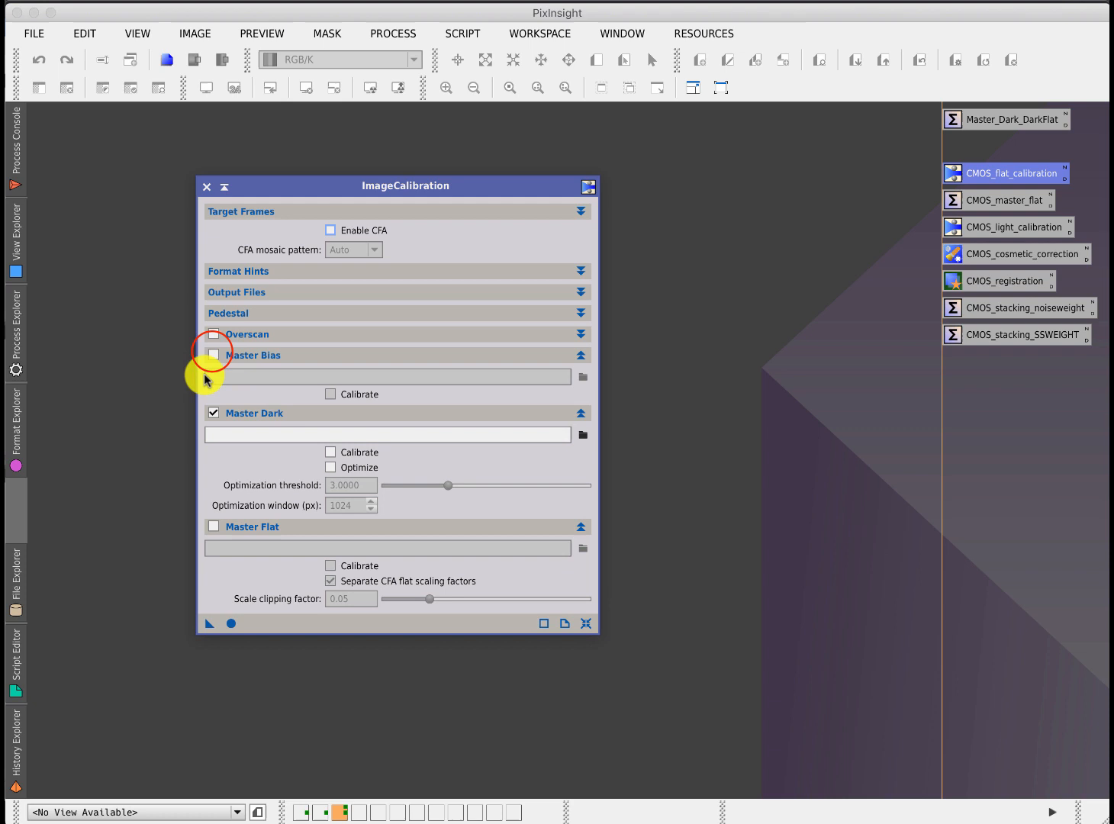
click(213, 355)
click(214, 413)
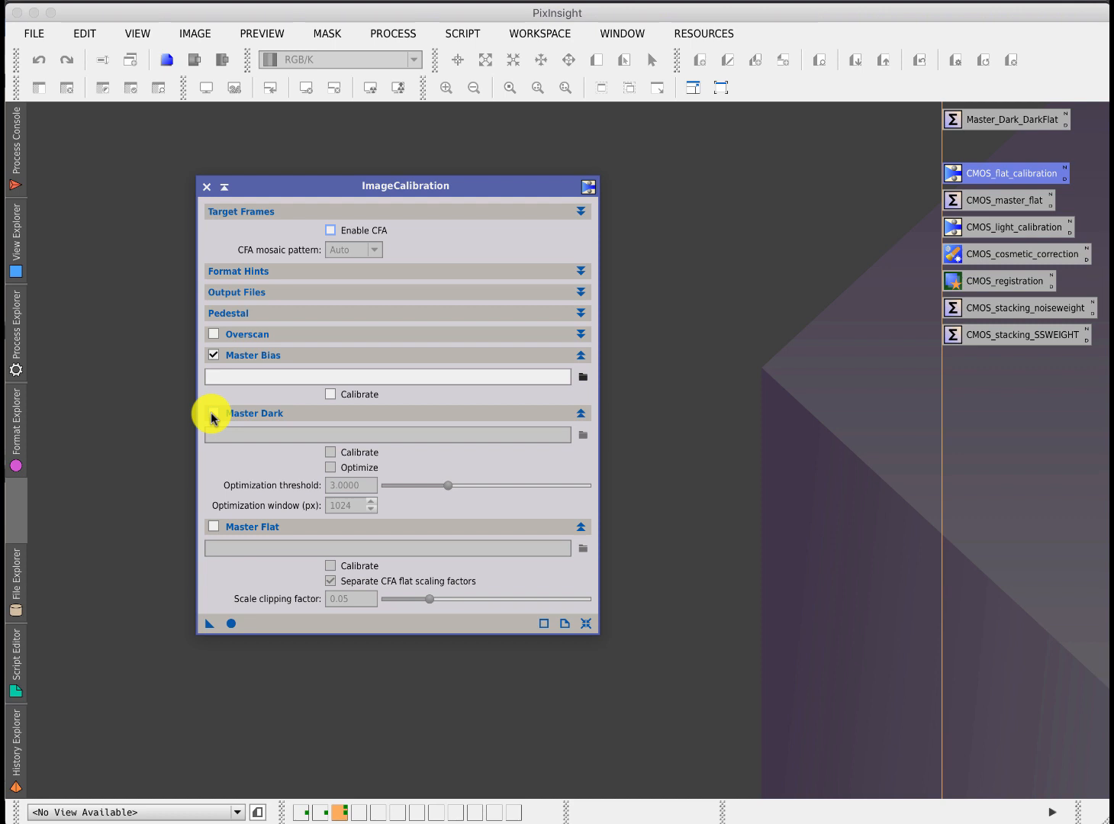
click(215, 376)
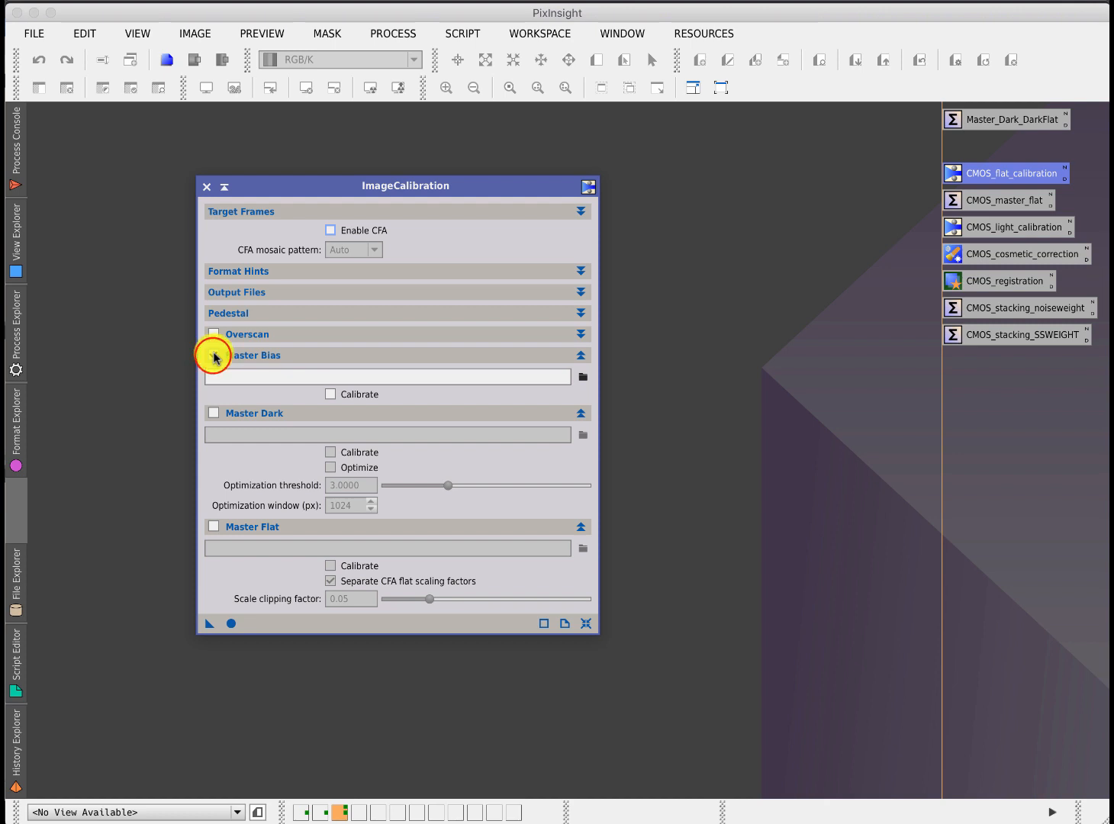
Settle on Master Bias off and Master Dark calibration enabled for the flats.
click(214, 356)
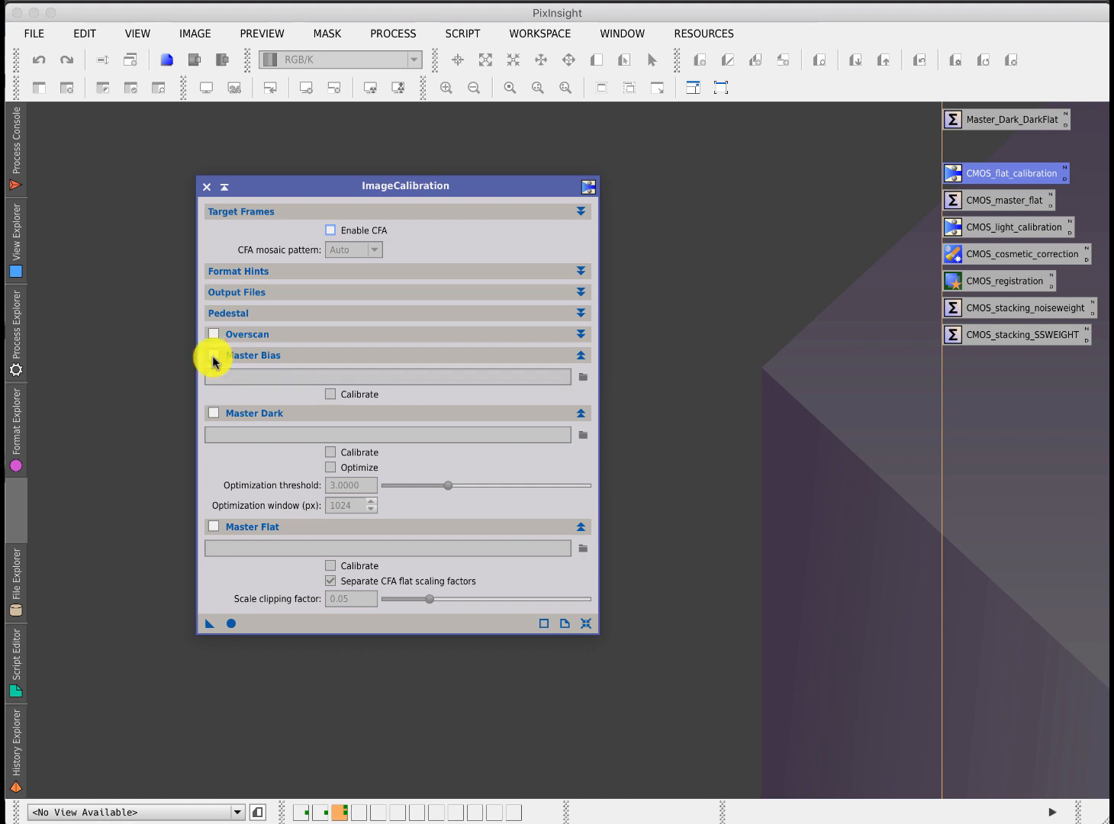
click(212, 414)
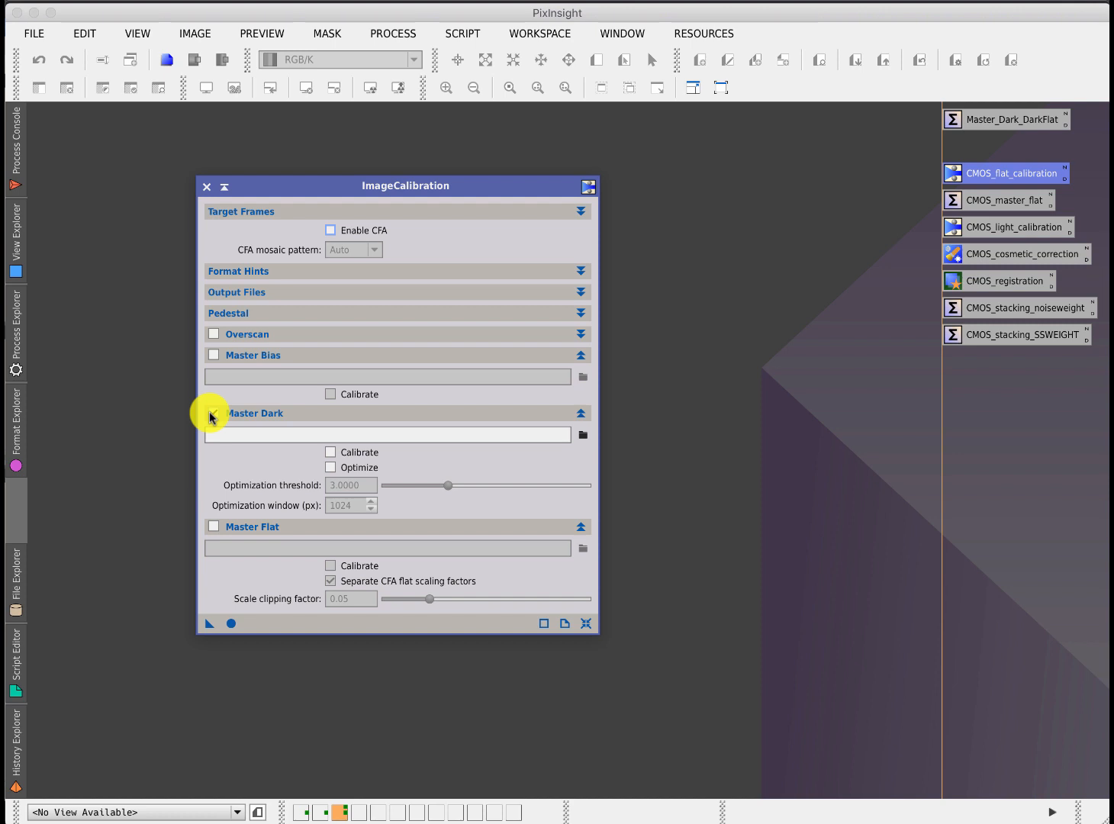
click(211, 414)
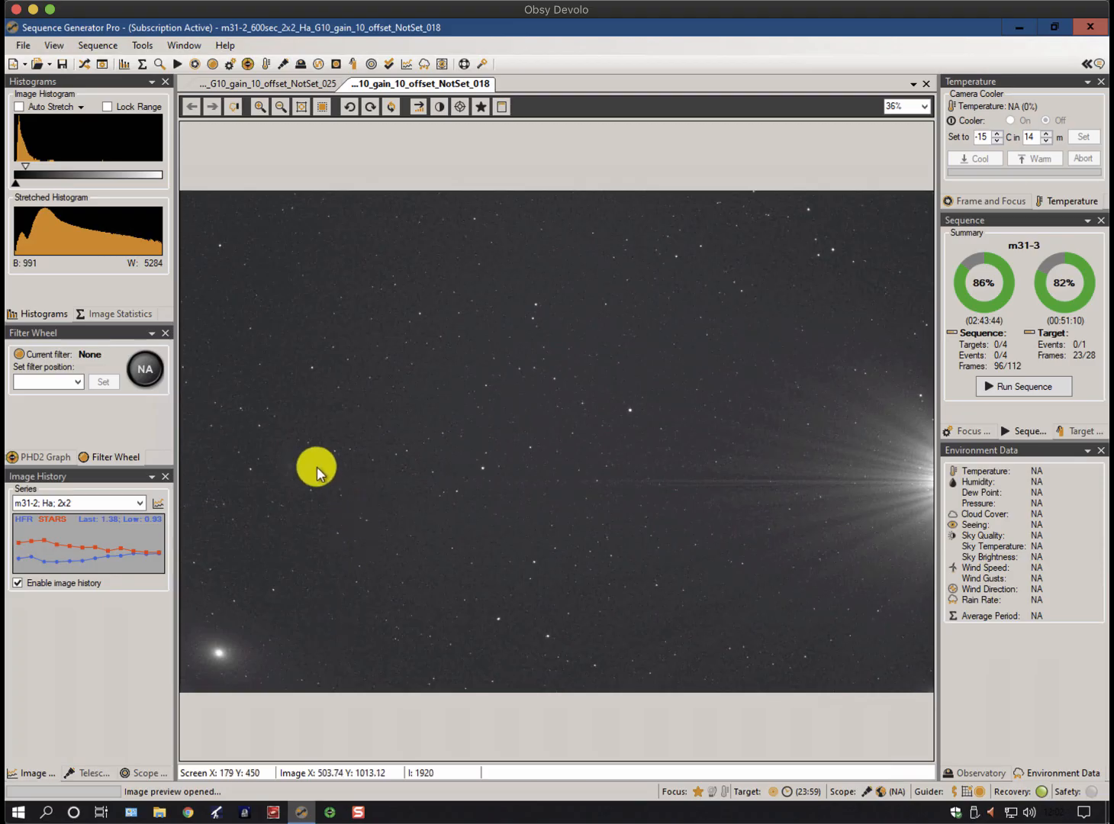
Open the recent Ha Mosaic flat sequence, confirm its 2x2 flat and dark events, close it and minimize.
click(24, 45)
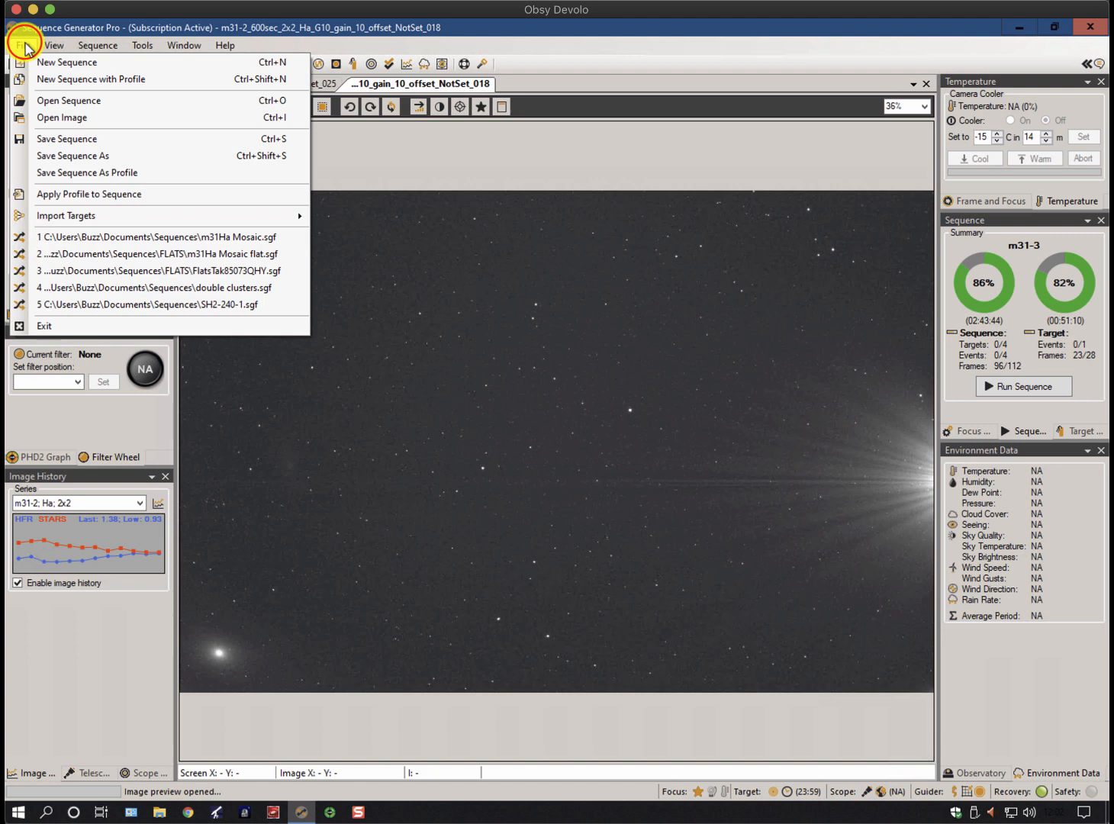
click(210, 253)
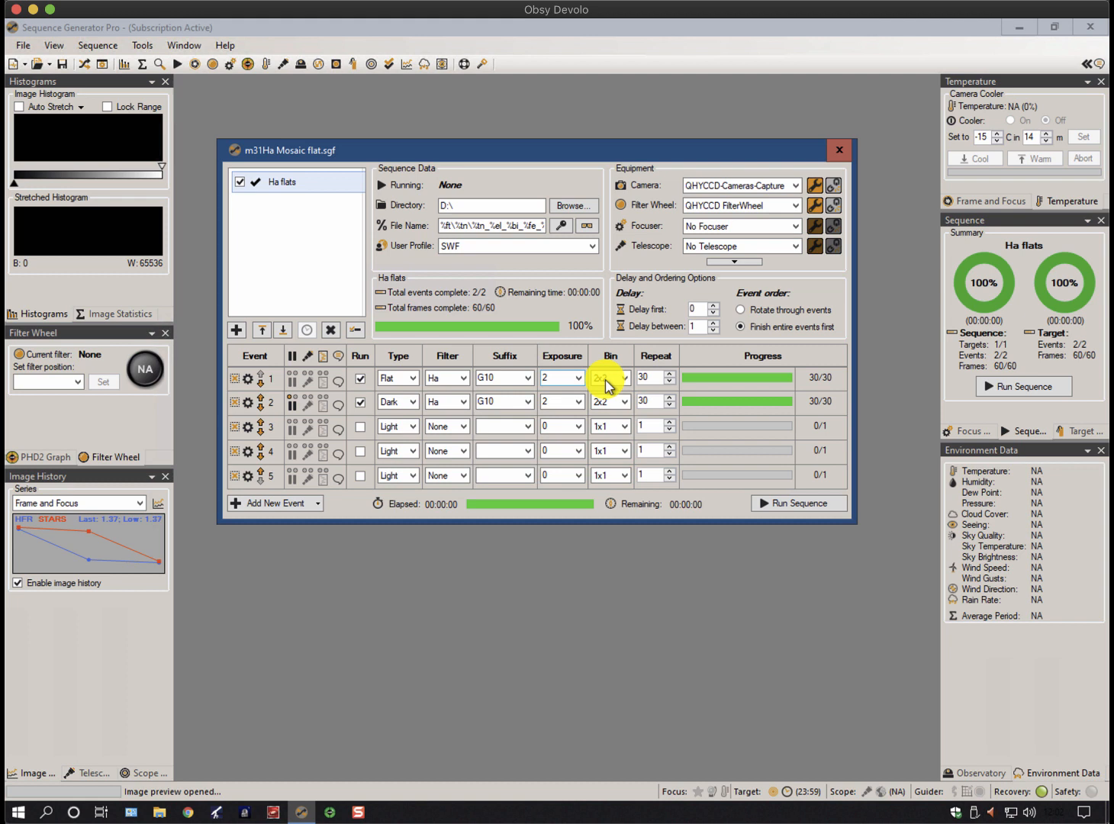
click(607, 381)
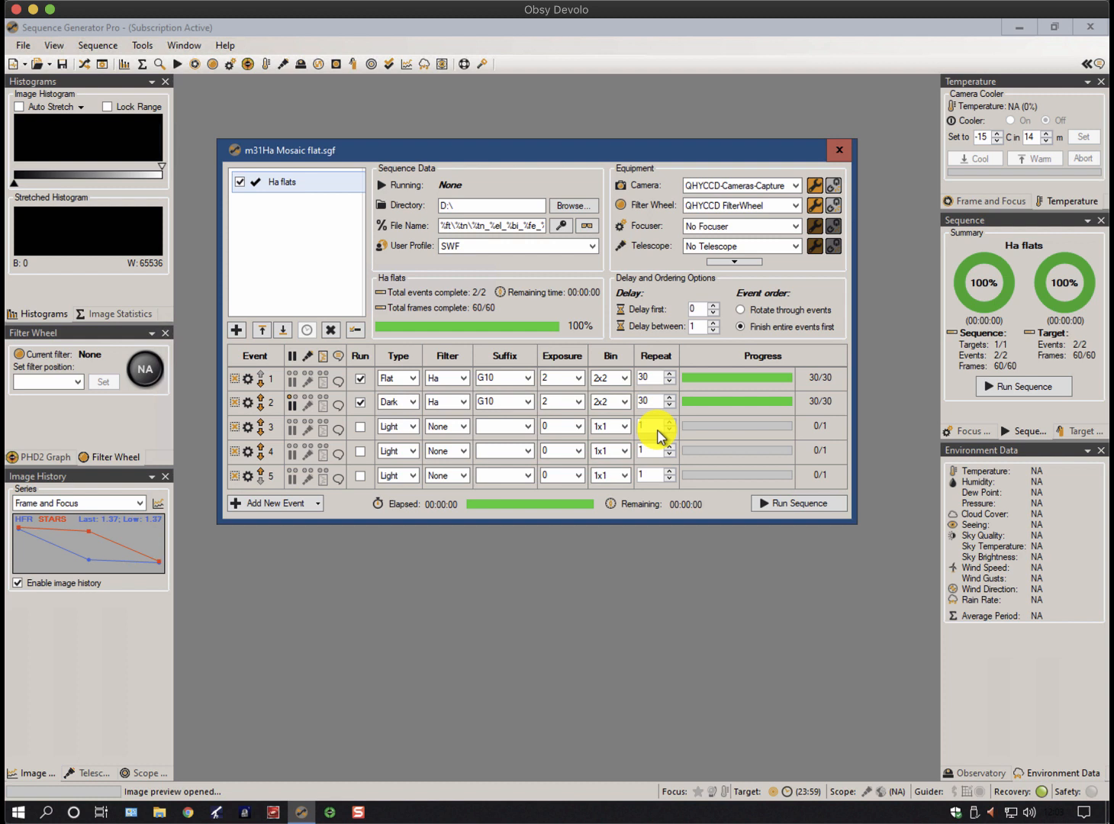
click(839, 150)
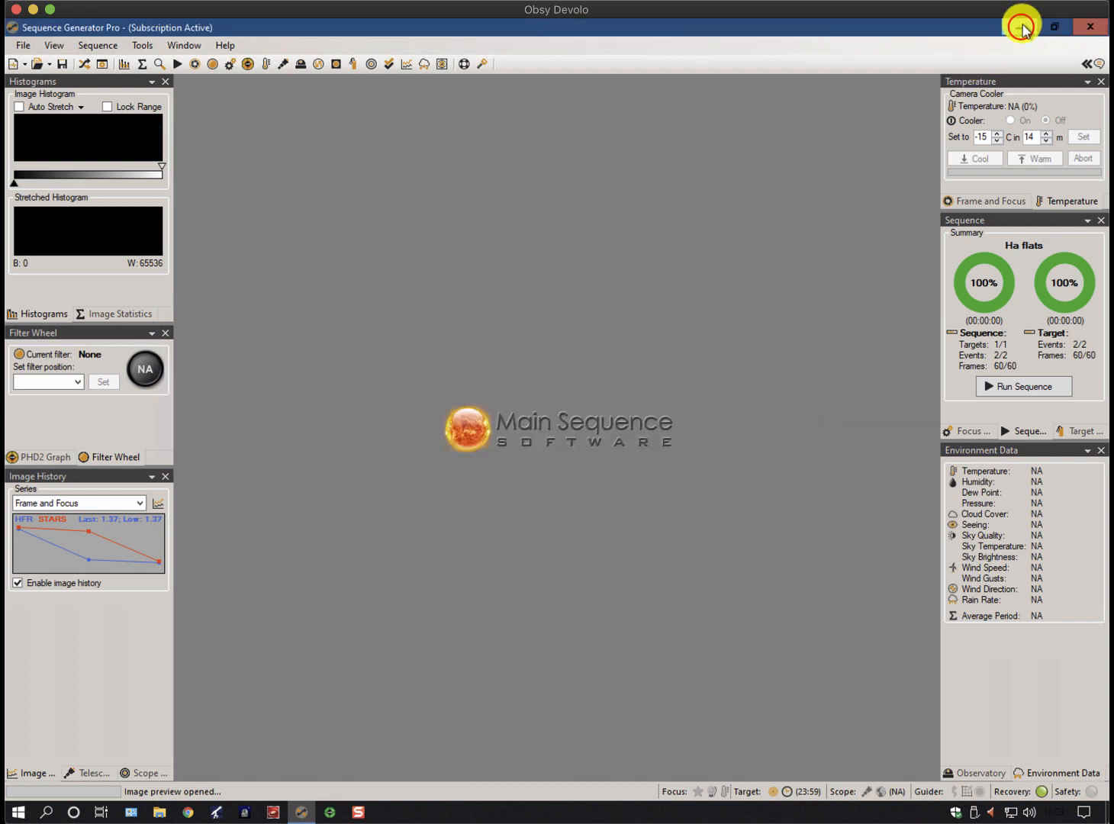
click(1020, 27)
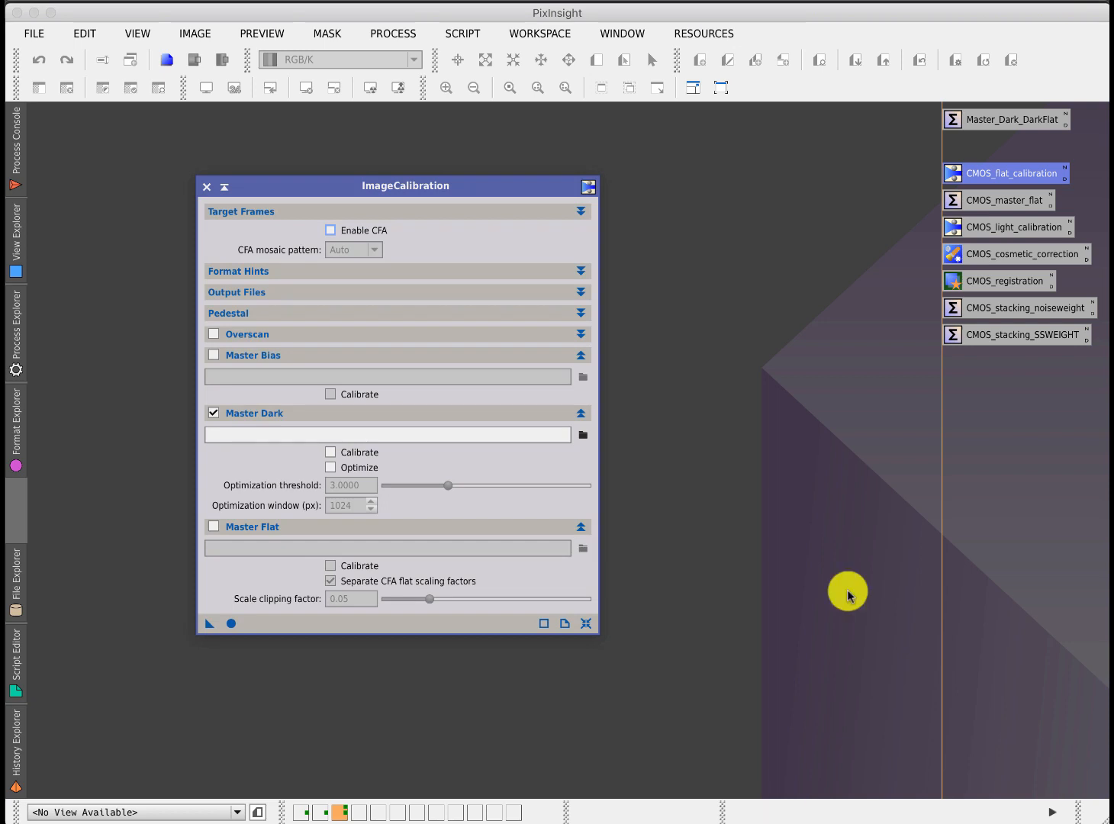
Close the flat-calibration ImageCalibration window, leaving the CMOS process icons.
click(388, 435)
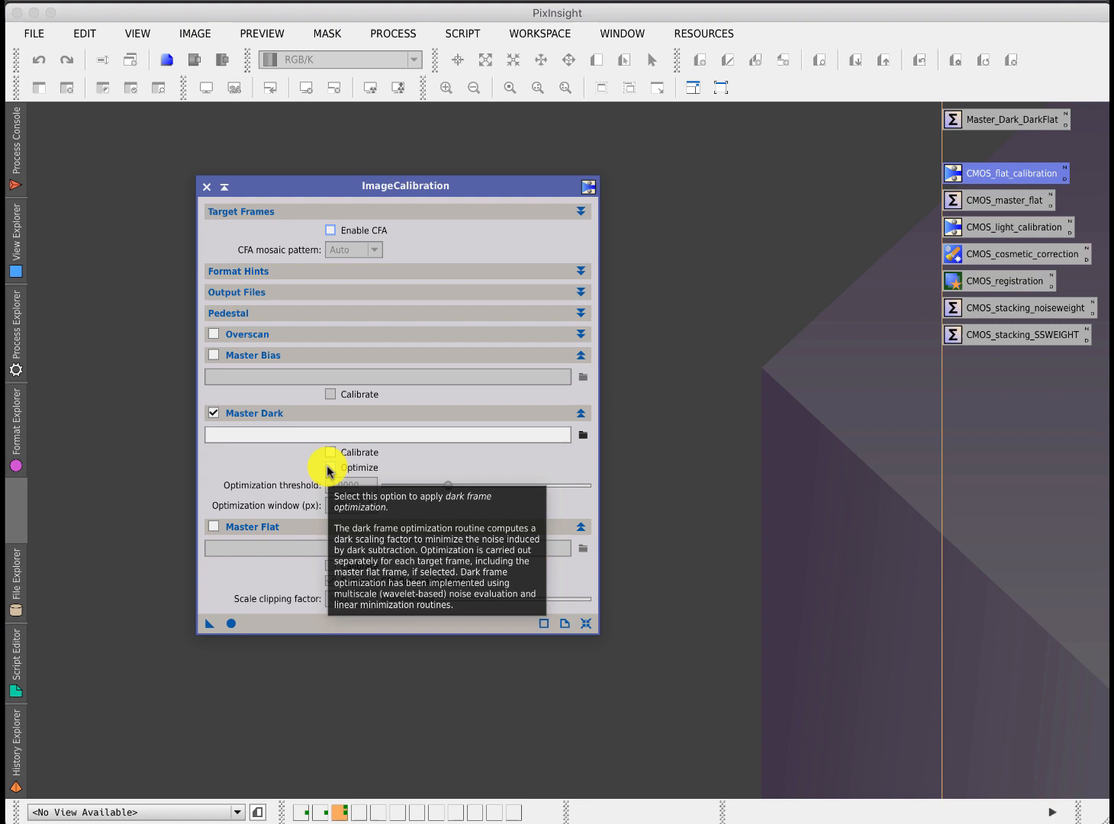
click(206, 187)
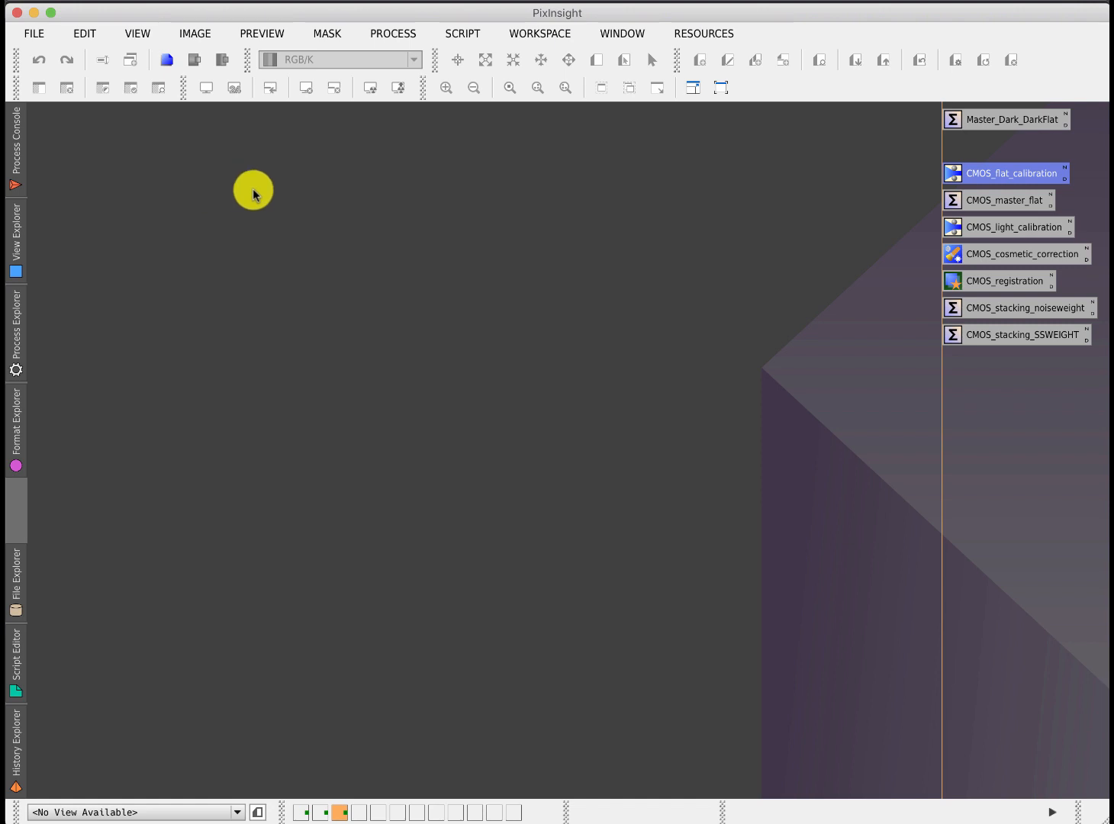
double_click(1015, 201)
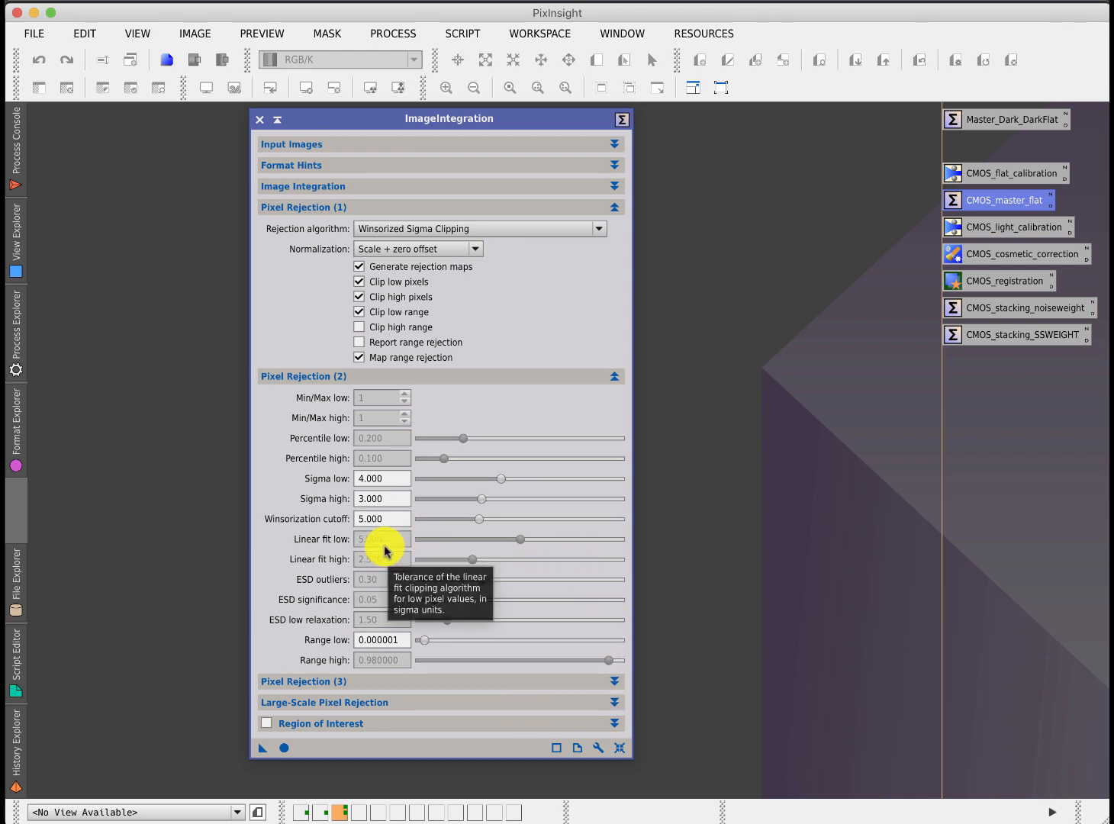
click(258, 122)
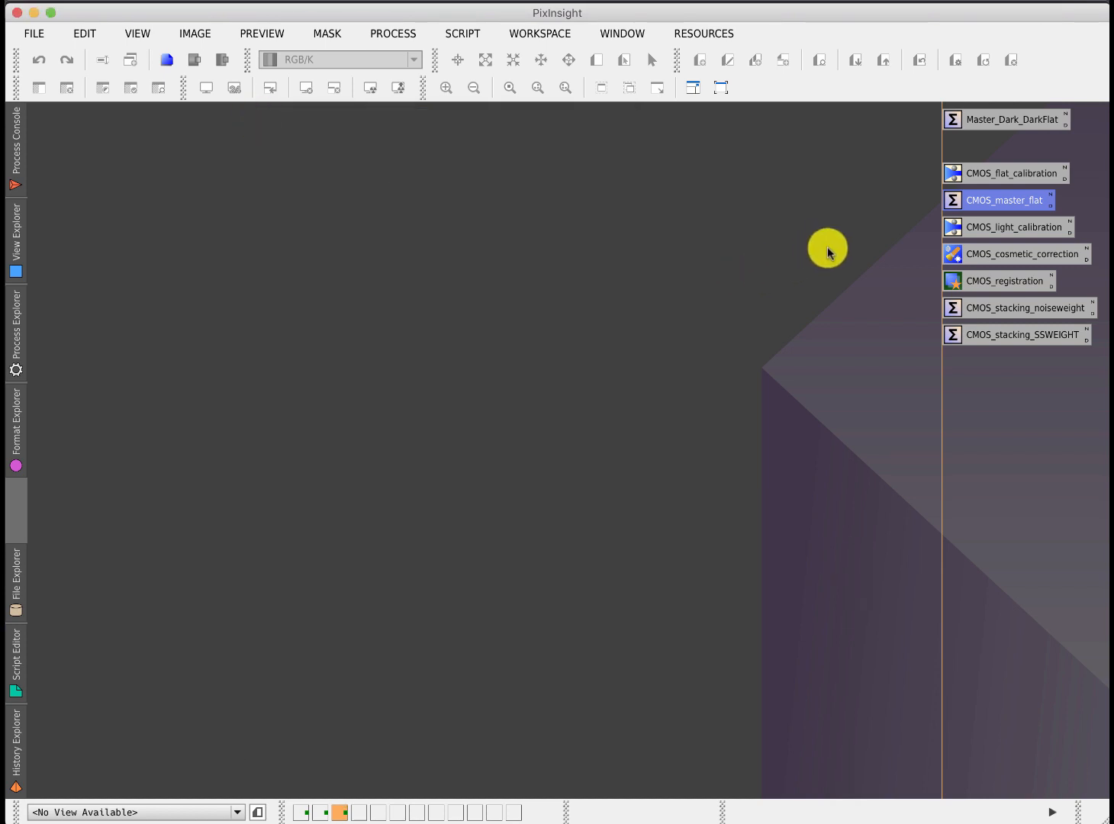
In CMOS_light_calibration, review the target frames and delete the 'cfa' input format hint.
double_click(1022, 226)
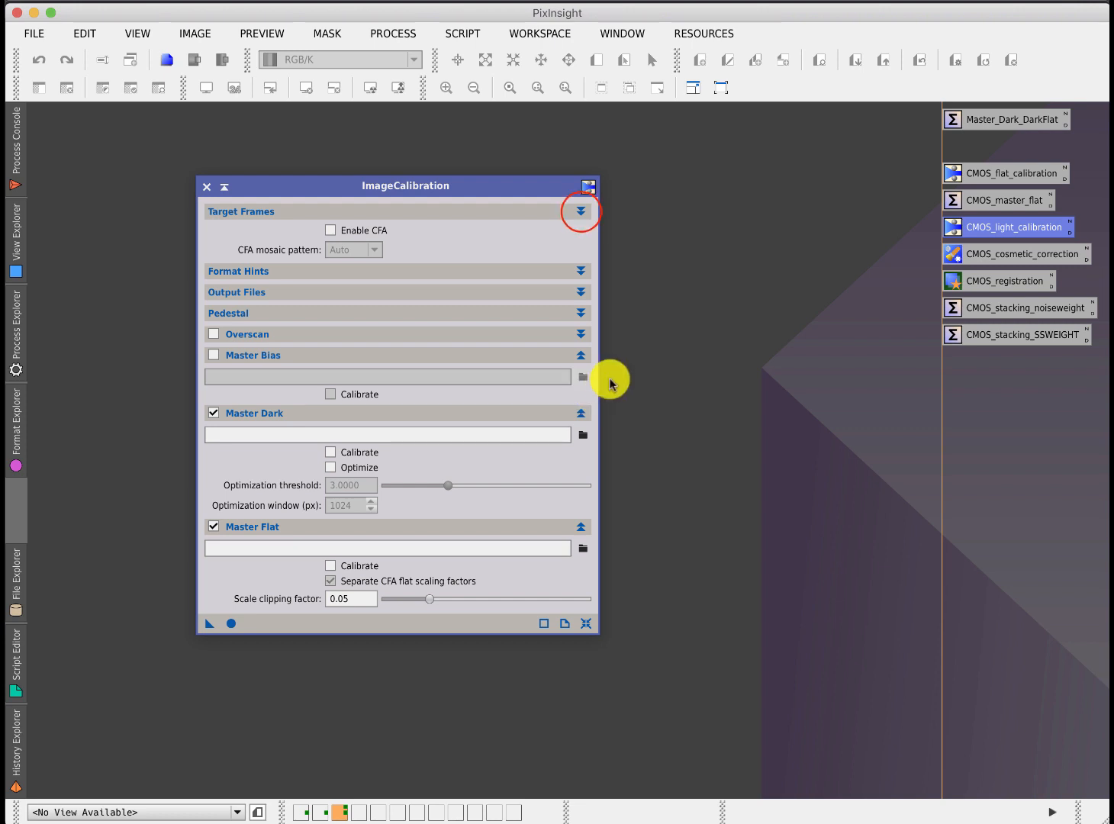
click(580, 211)
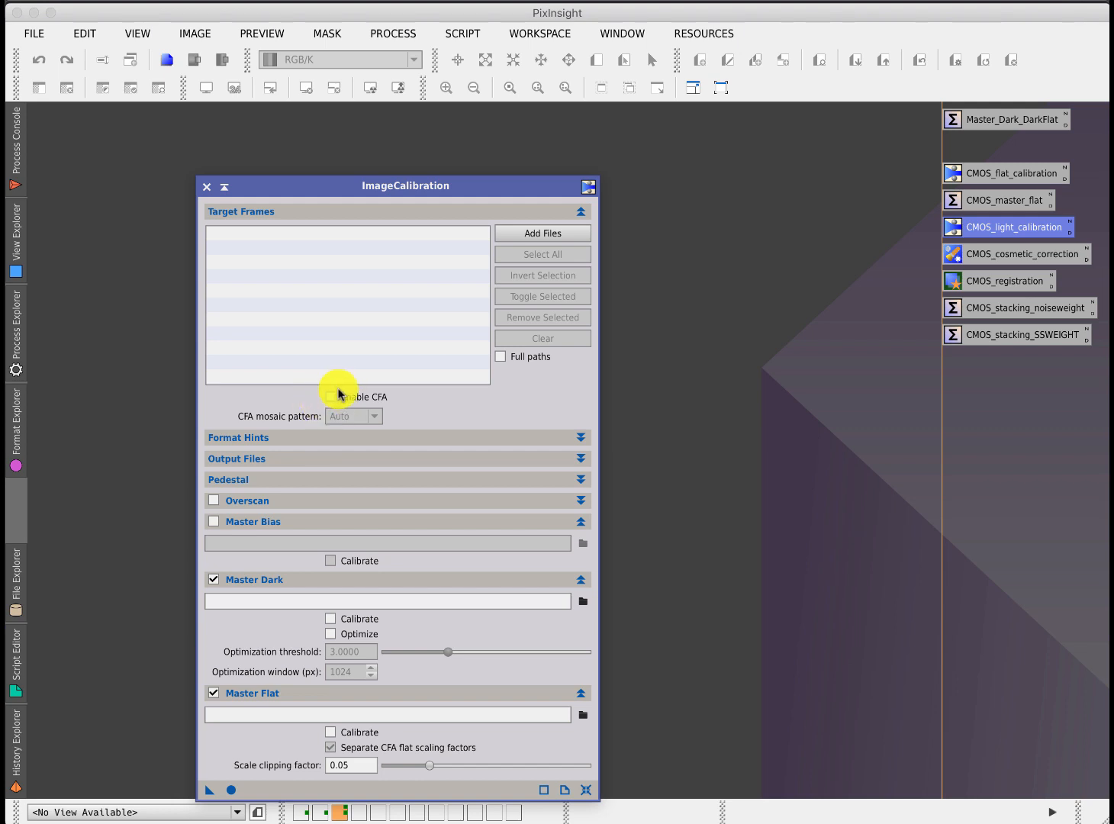
click(581, 212)
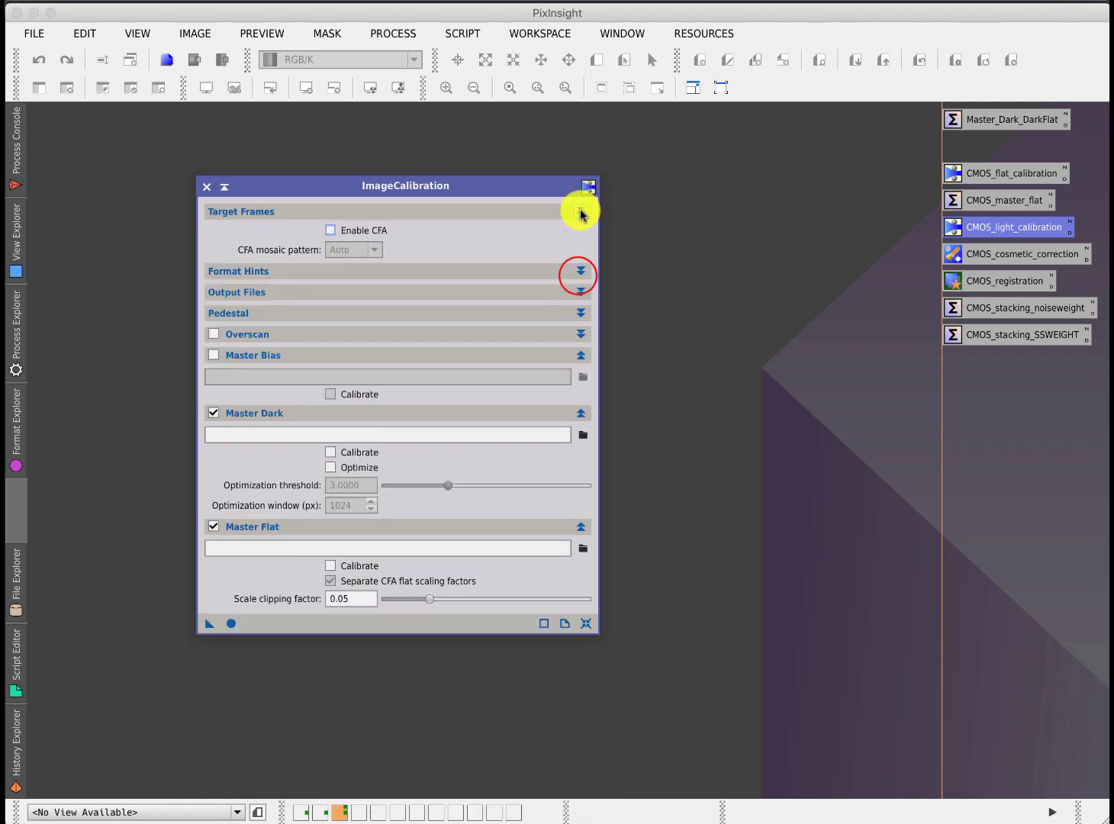
click(579, 271)
double_click(347, 294)
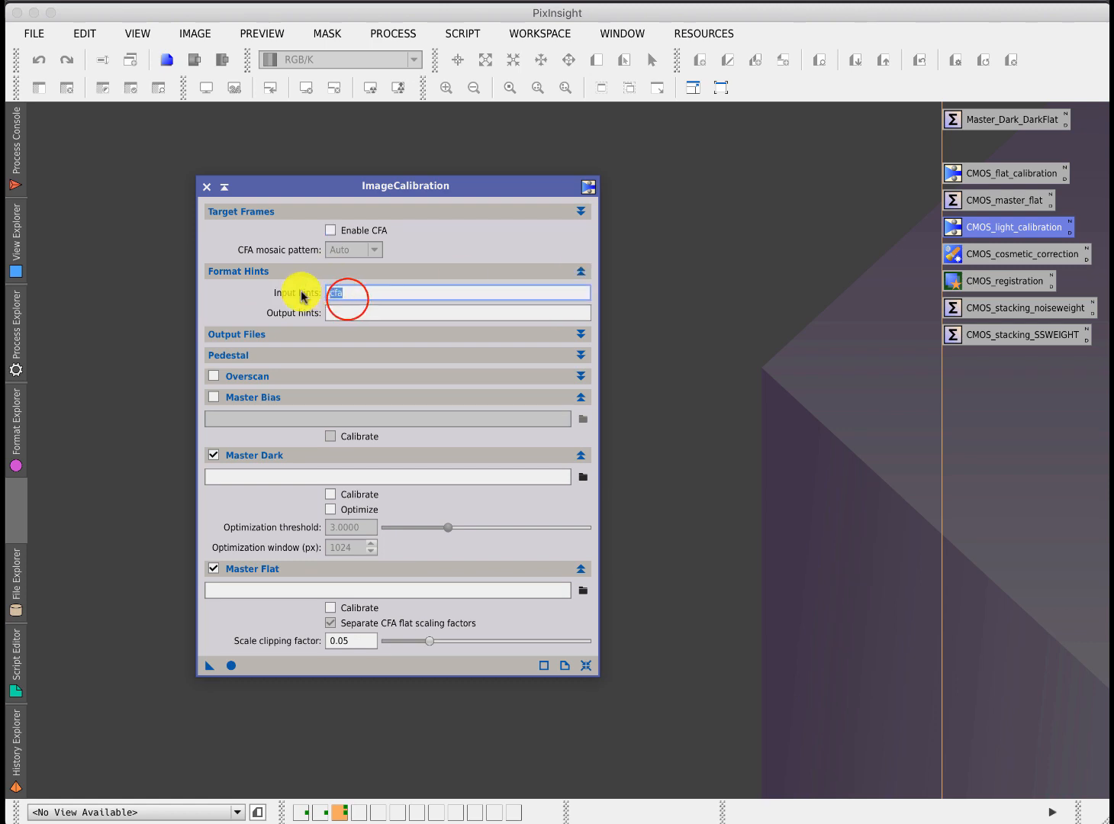
key(Delete)
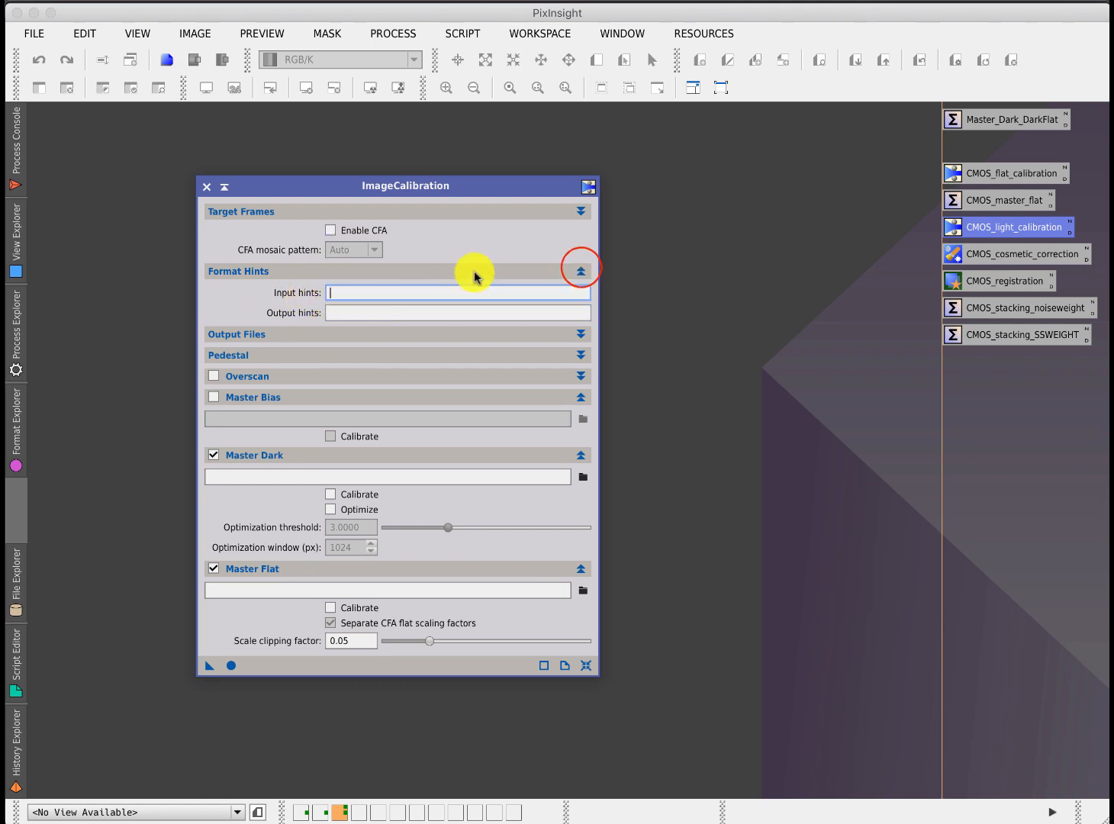
click(581, 271)
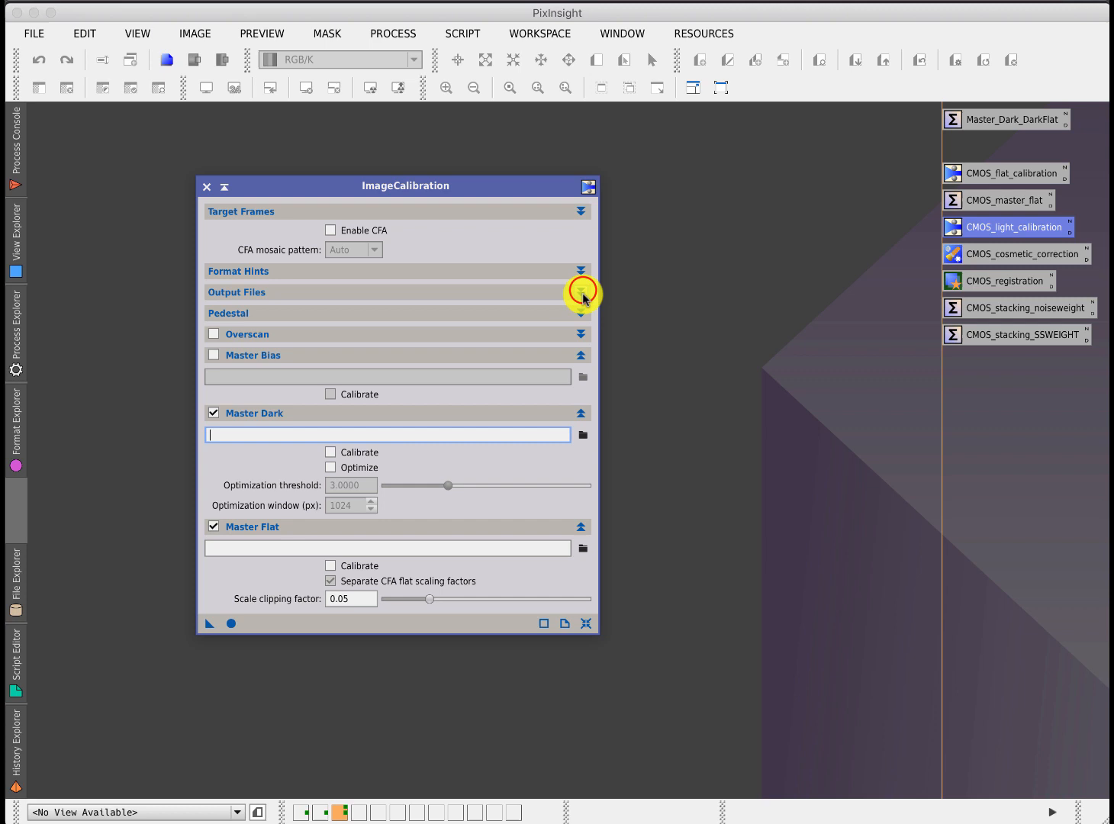
Review the Output Files section of the light calibration settings.
click(581, 294)
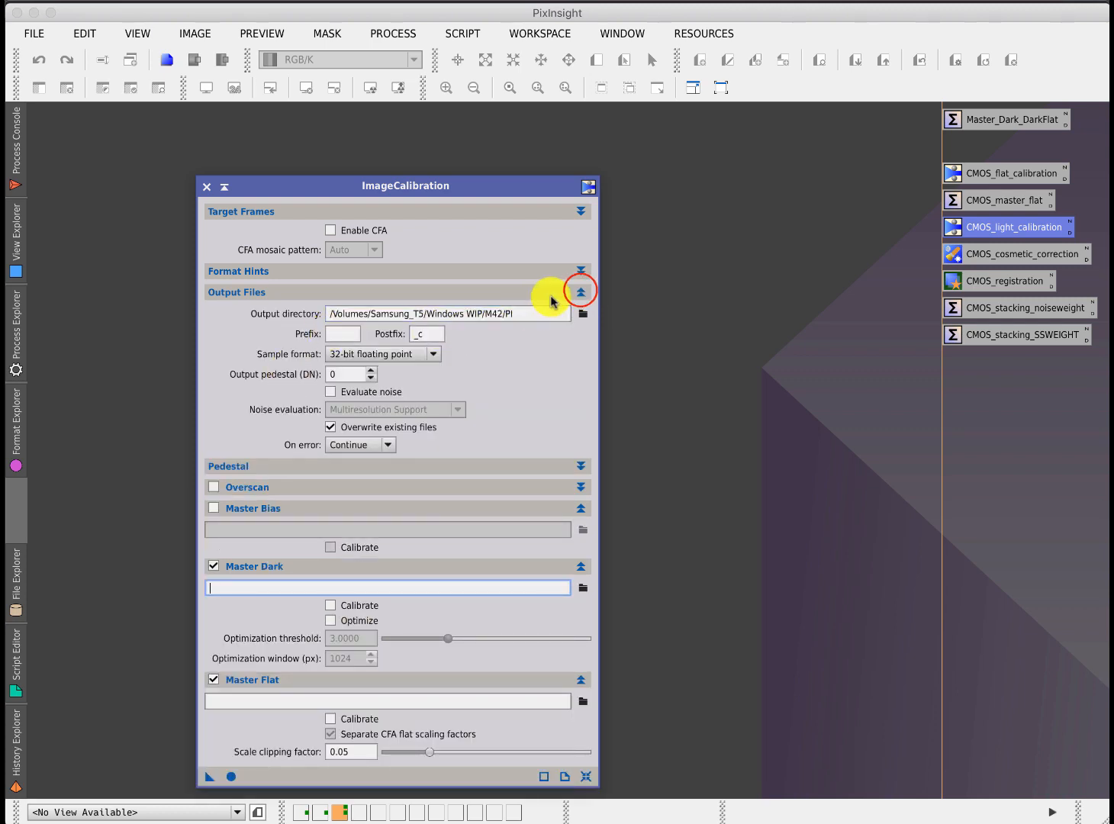
click(580, 291)
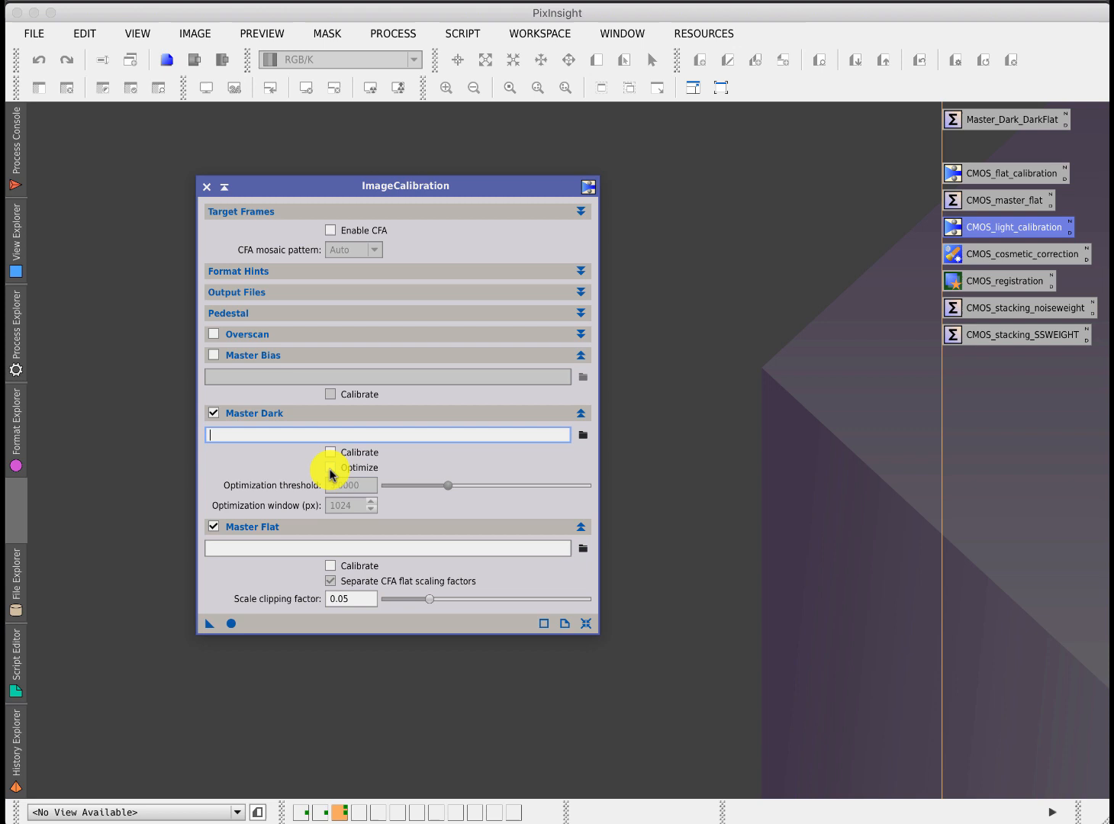
mouse_move(207, 187)
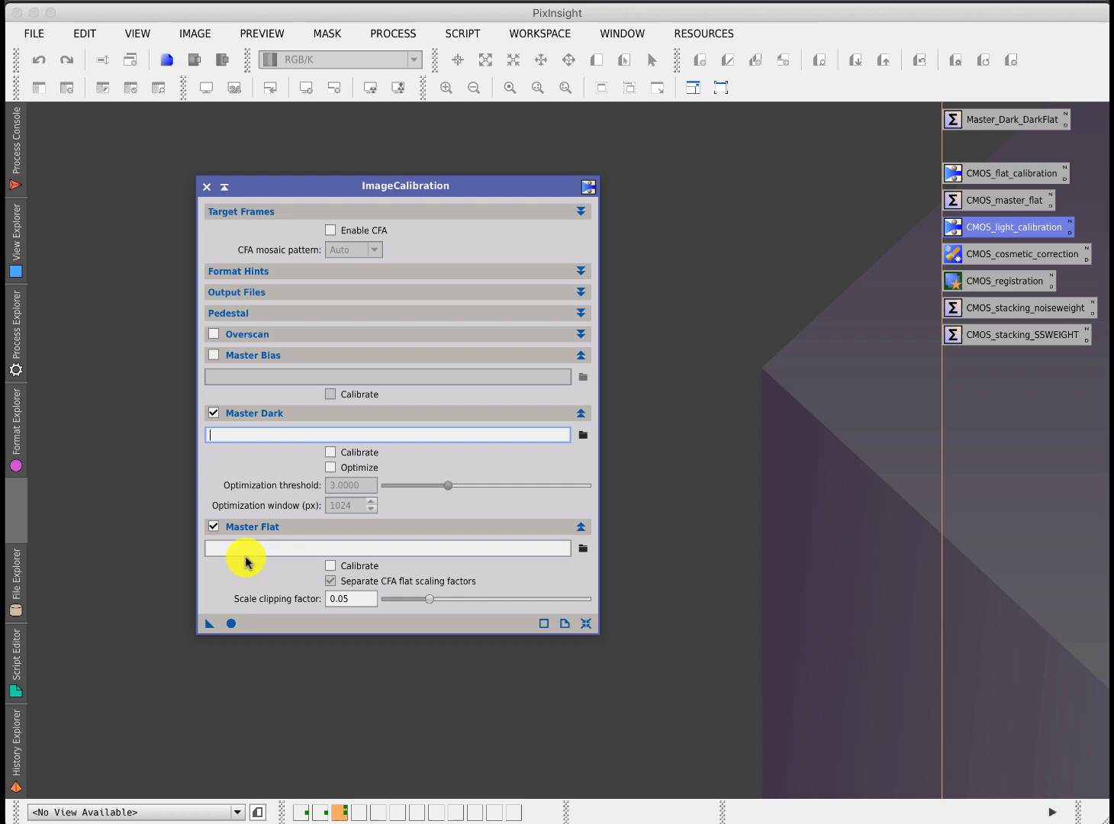
Close light calibration and bring up the CMOS_stacking_noiseweight ImageIntegration settings.
click(206, 188)
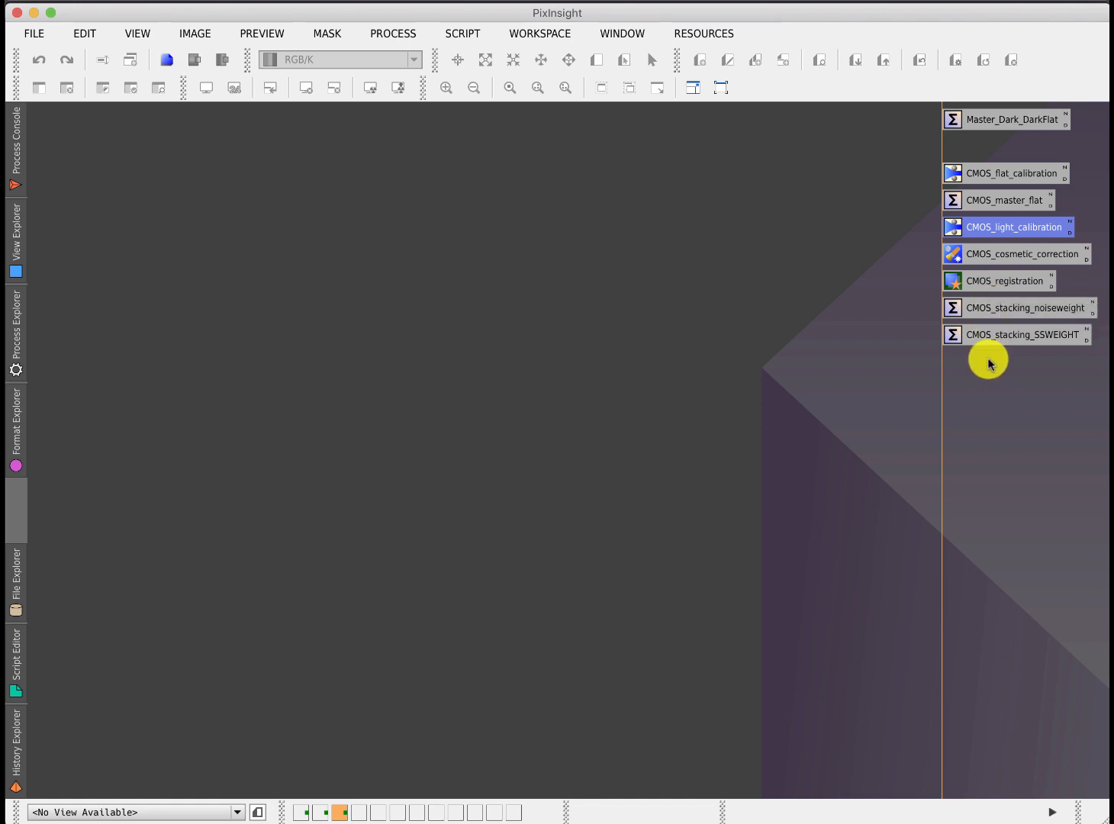
click(1023, 309)
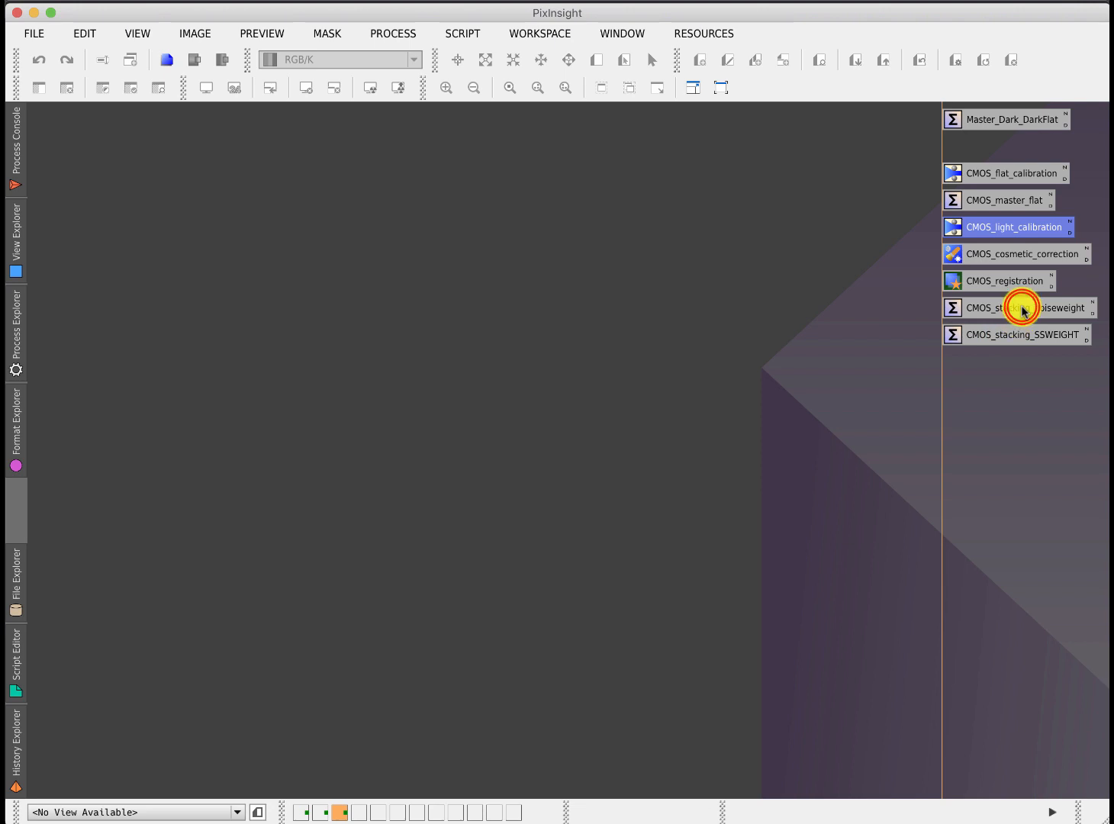
double_click(1024, 309)
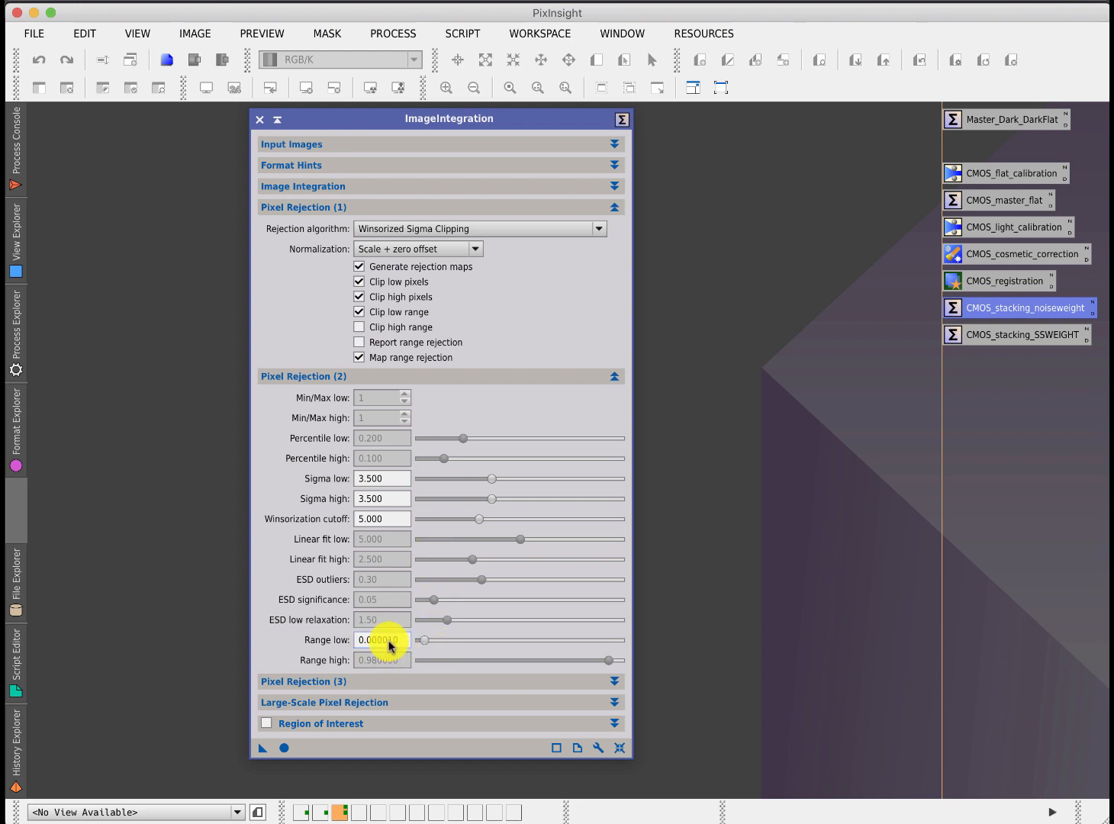
Collapse both Pixel Rejection sections and expand Image Integration: Average, additive with scaling, Noise evaluation weights.
click(614, 207)
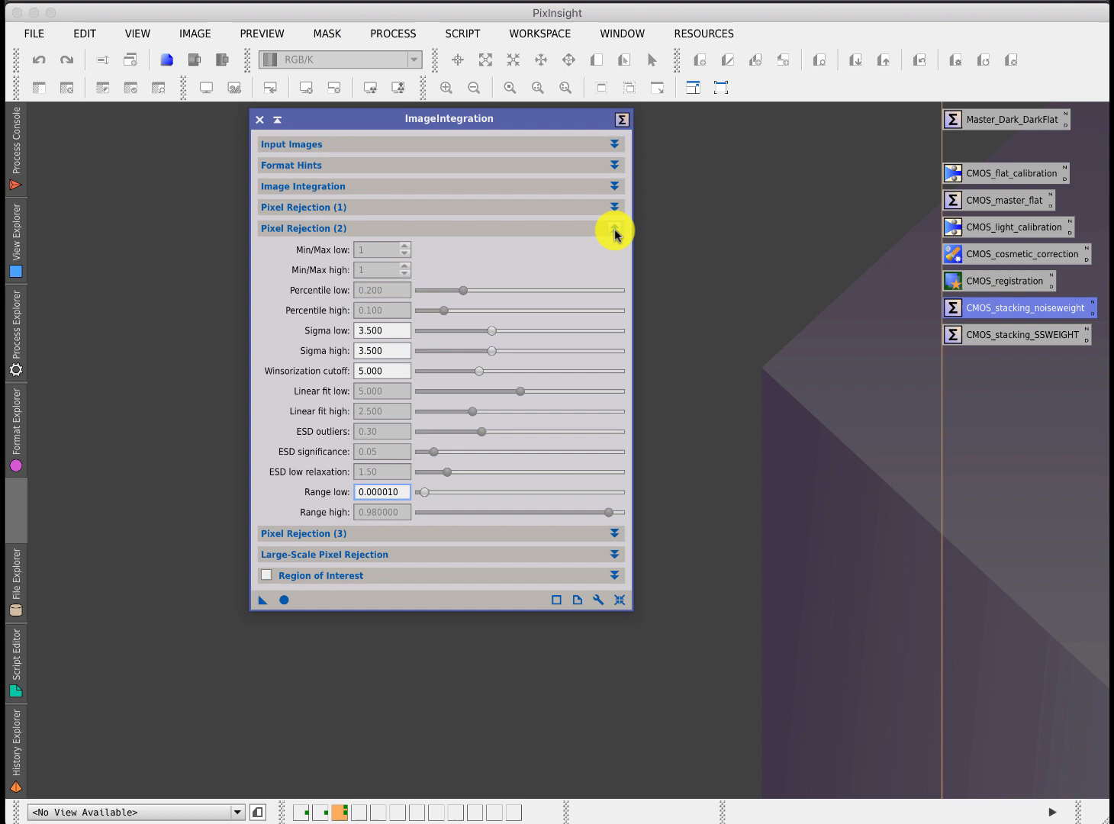
click(616, 232)
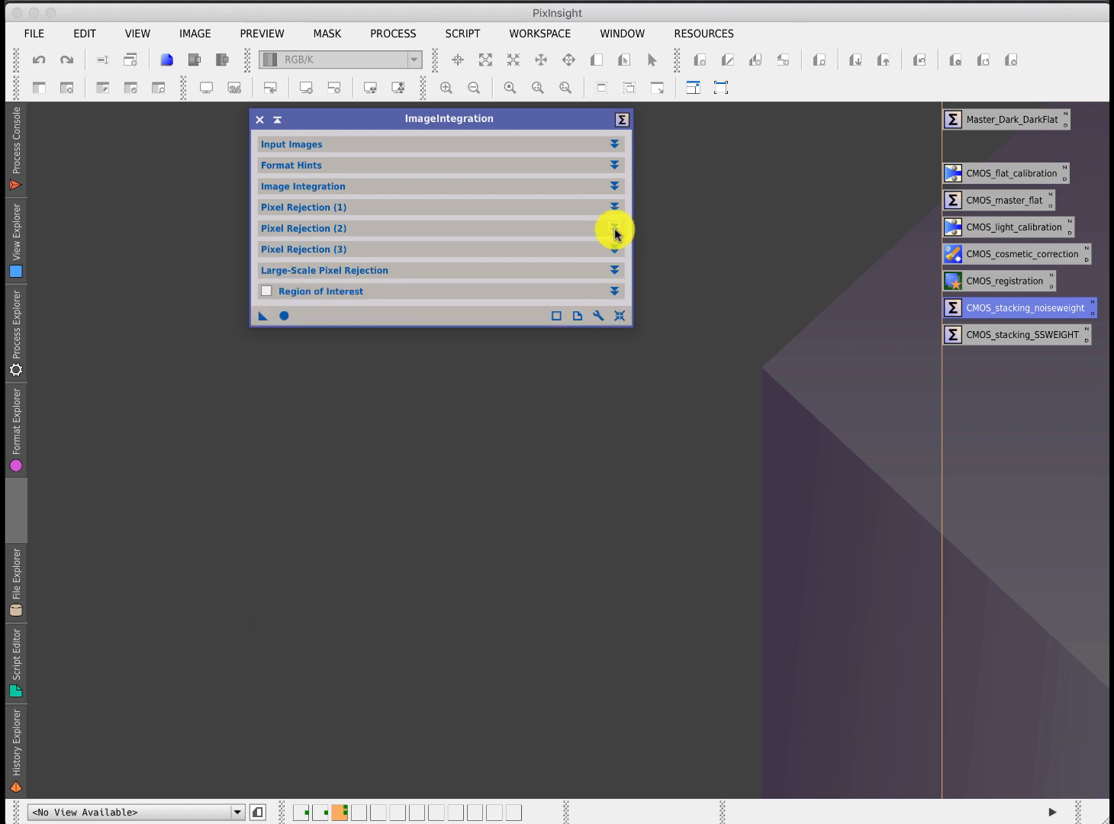
click(616, 185)
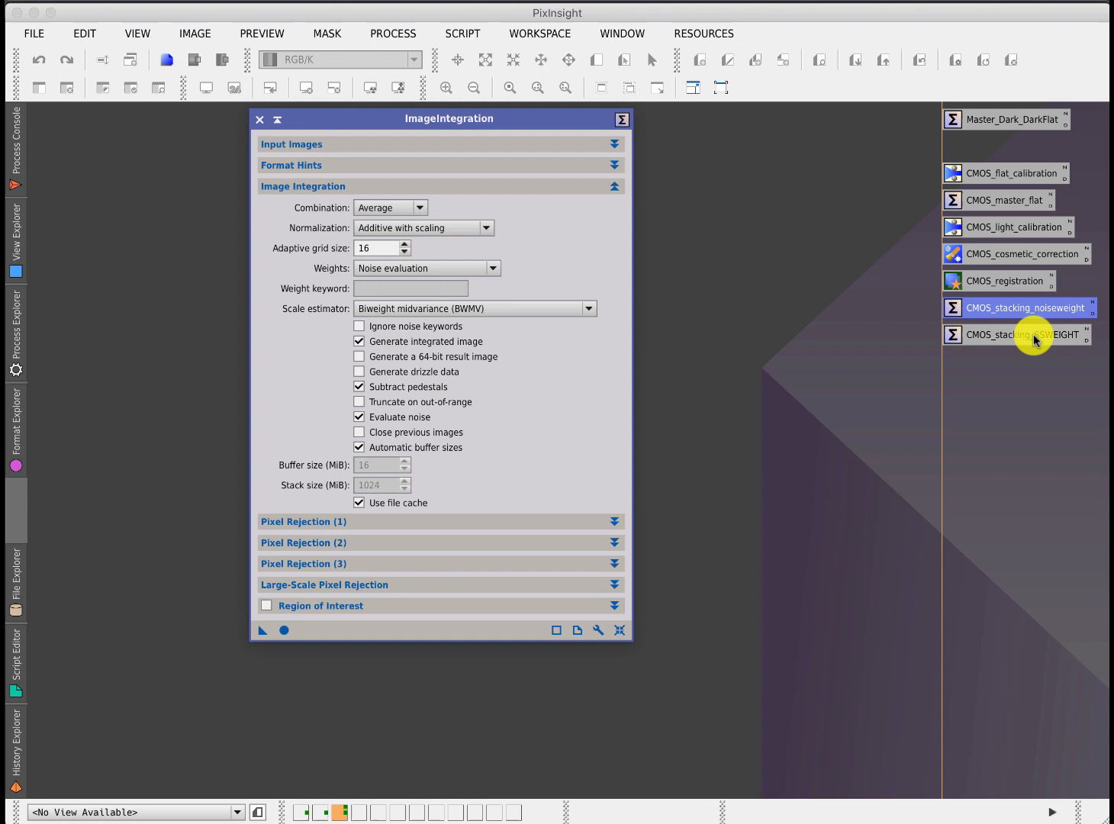
Set integration weights to FITS keyword and enter SSWEIGHT as the weight keyword.
click(390, 266)
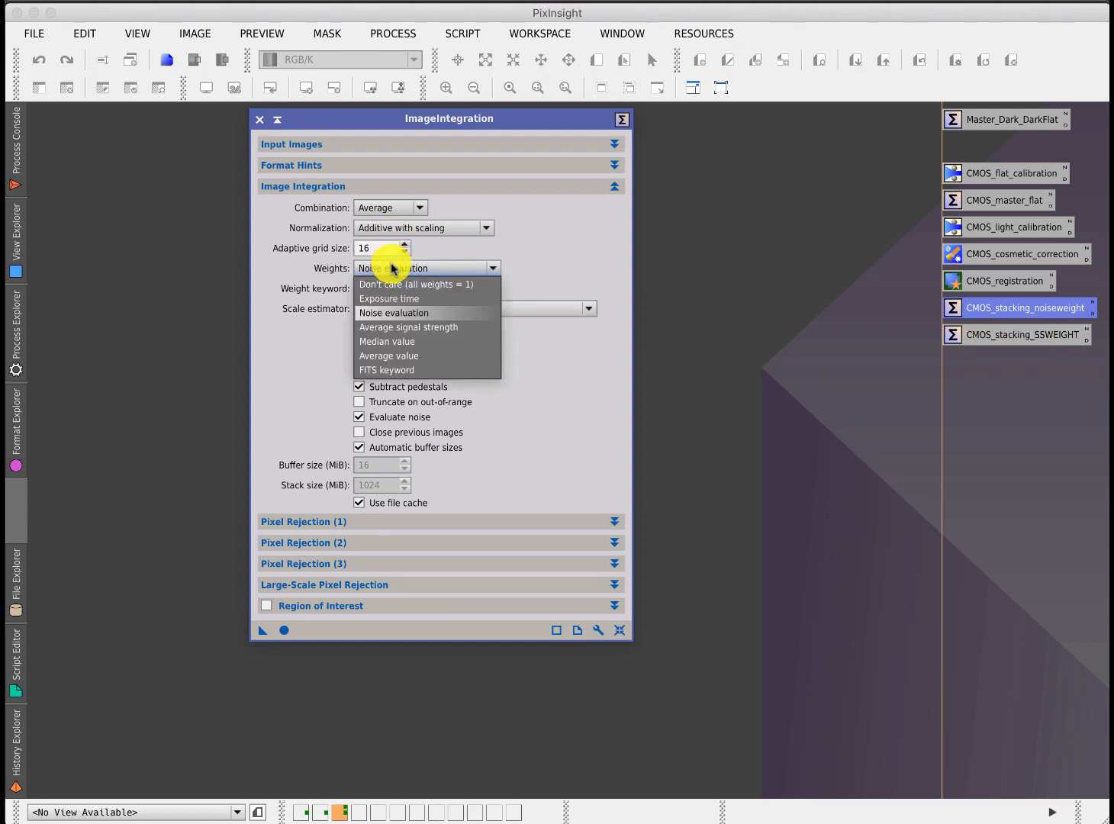
click(377, 370)
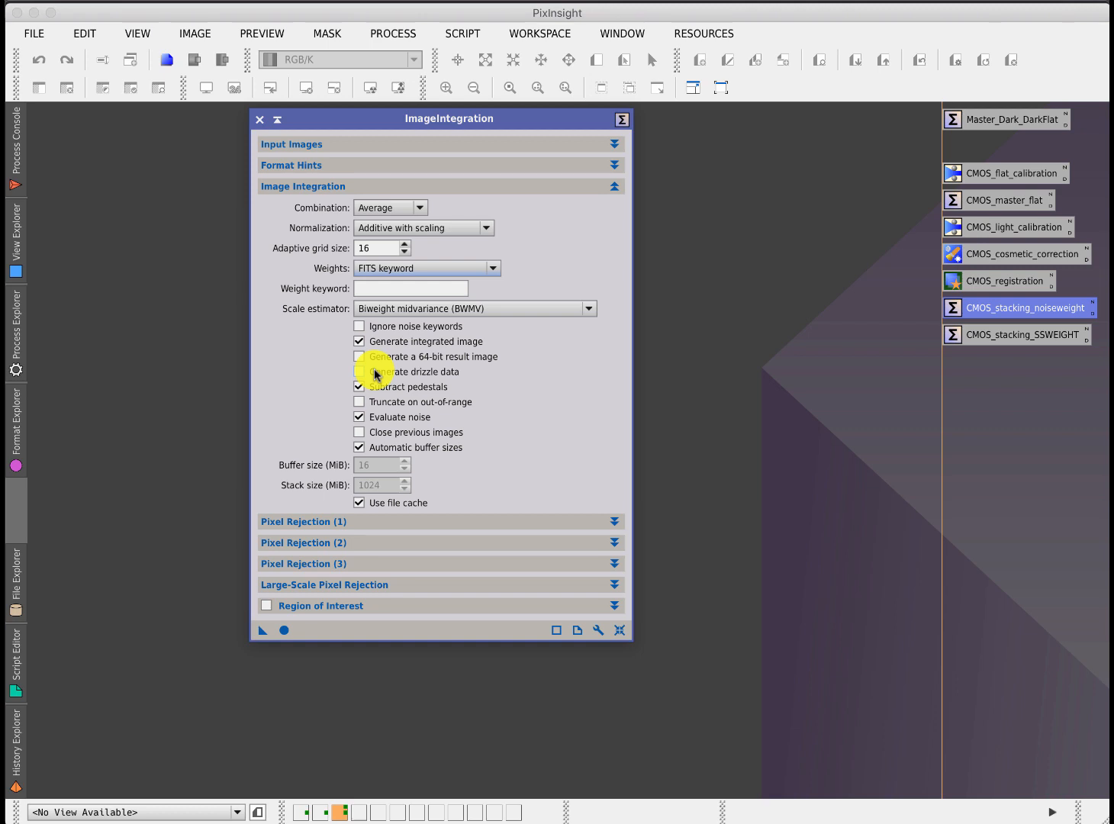
click(365, 288)
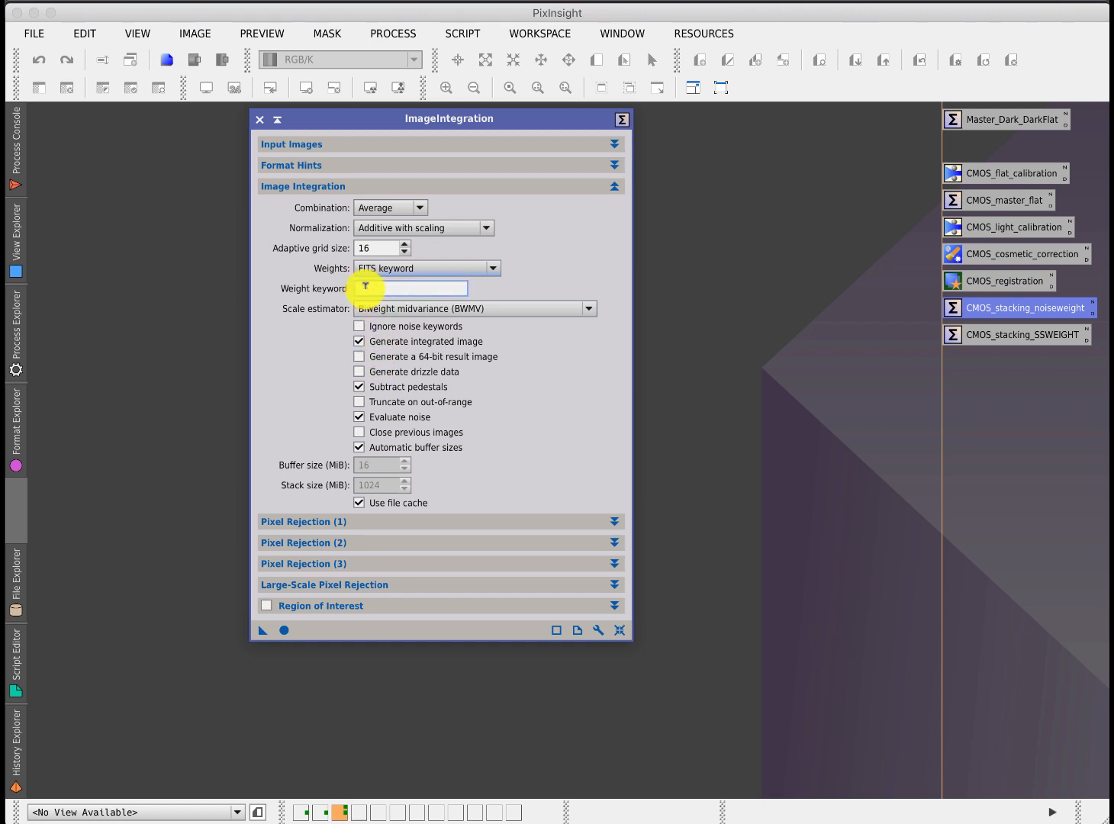
text(SSWEIGH)
text(T)
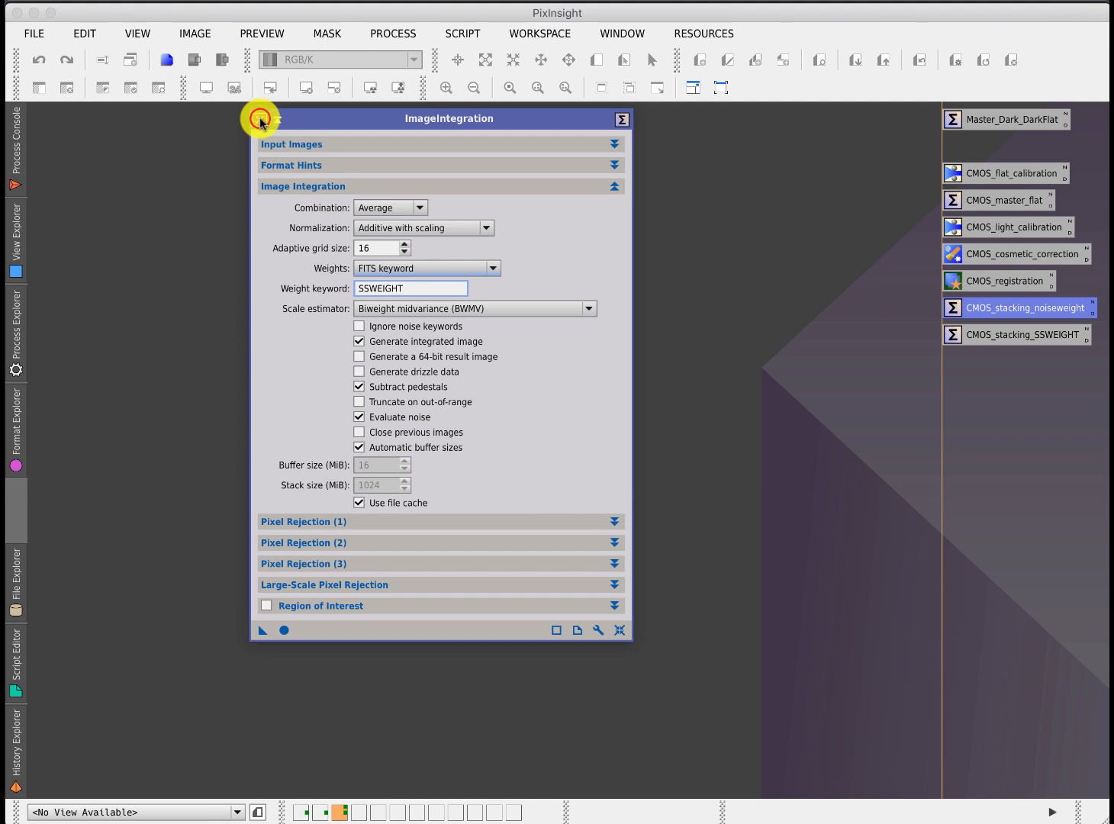
Close ImageIntegration and launch the WeightedBatchPreprocessing script from the Script menu.
click(260, 121)
click(462, 33)
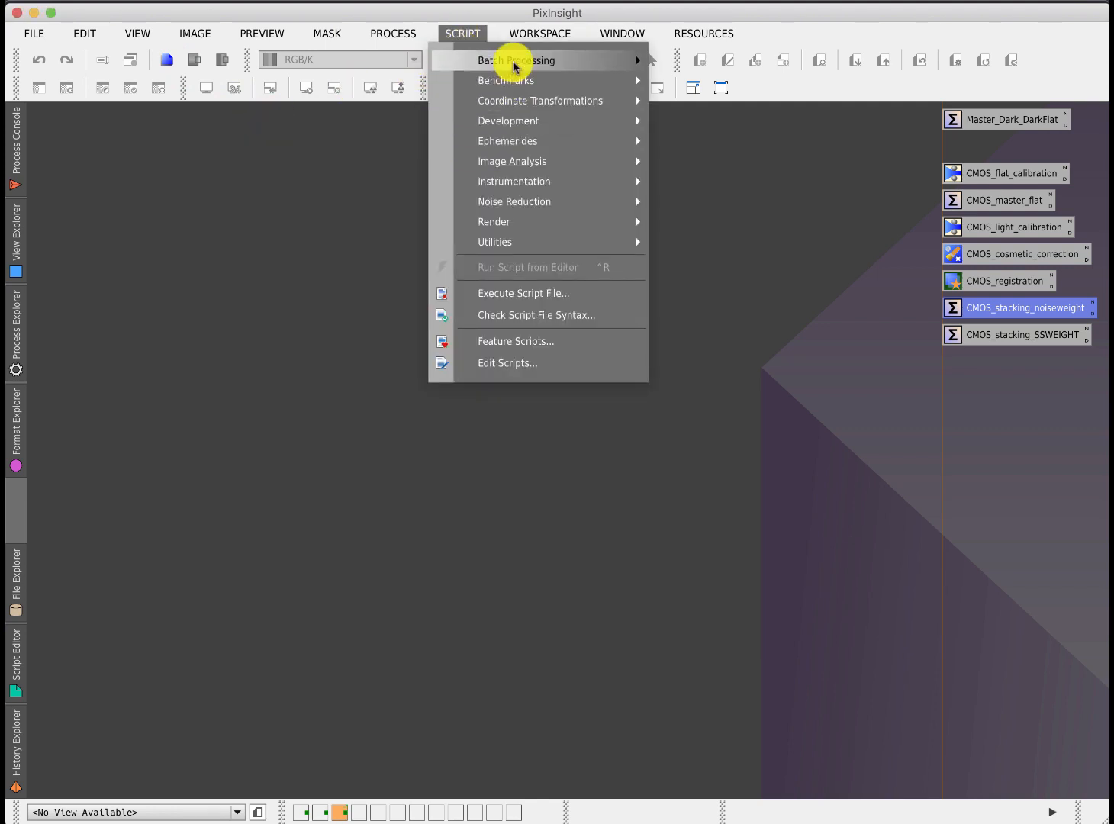
mouse_move(516, 60)
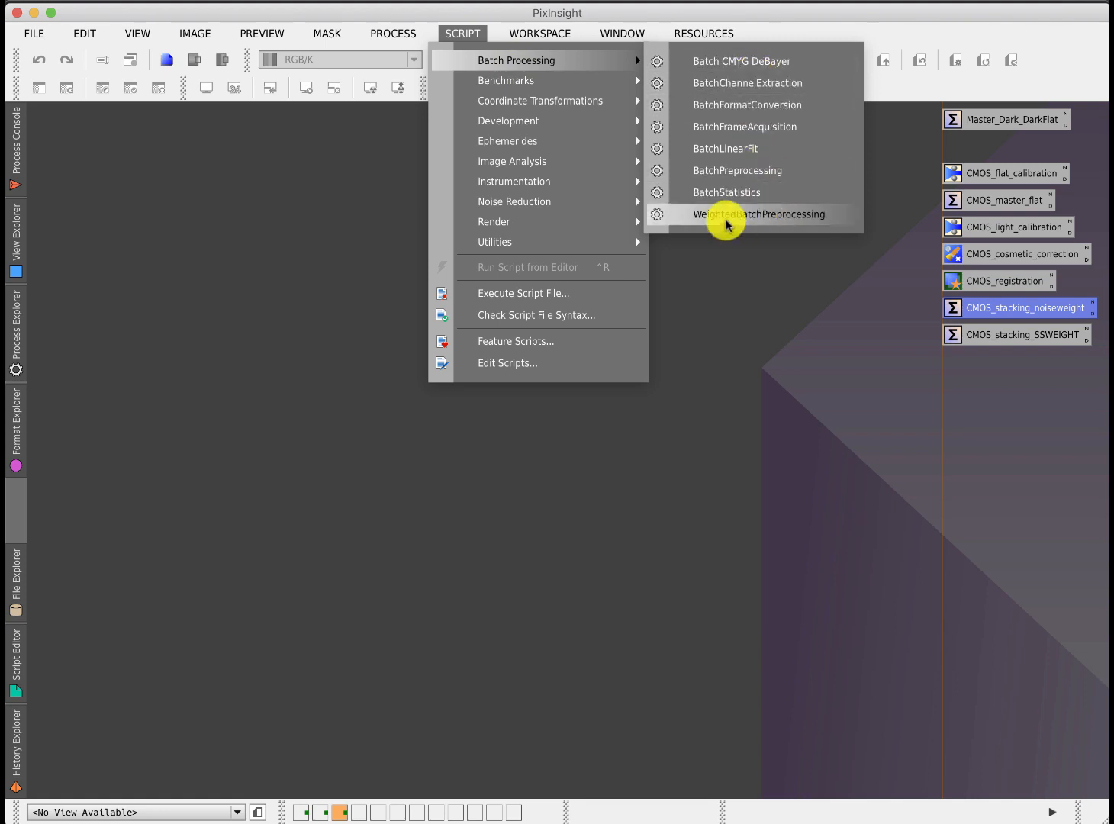
click(729, 214)
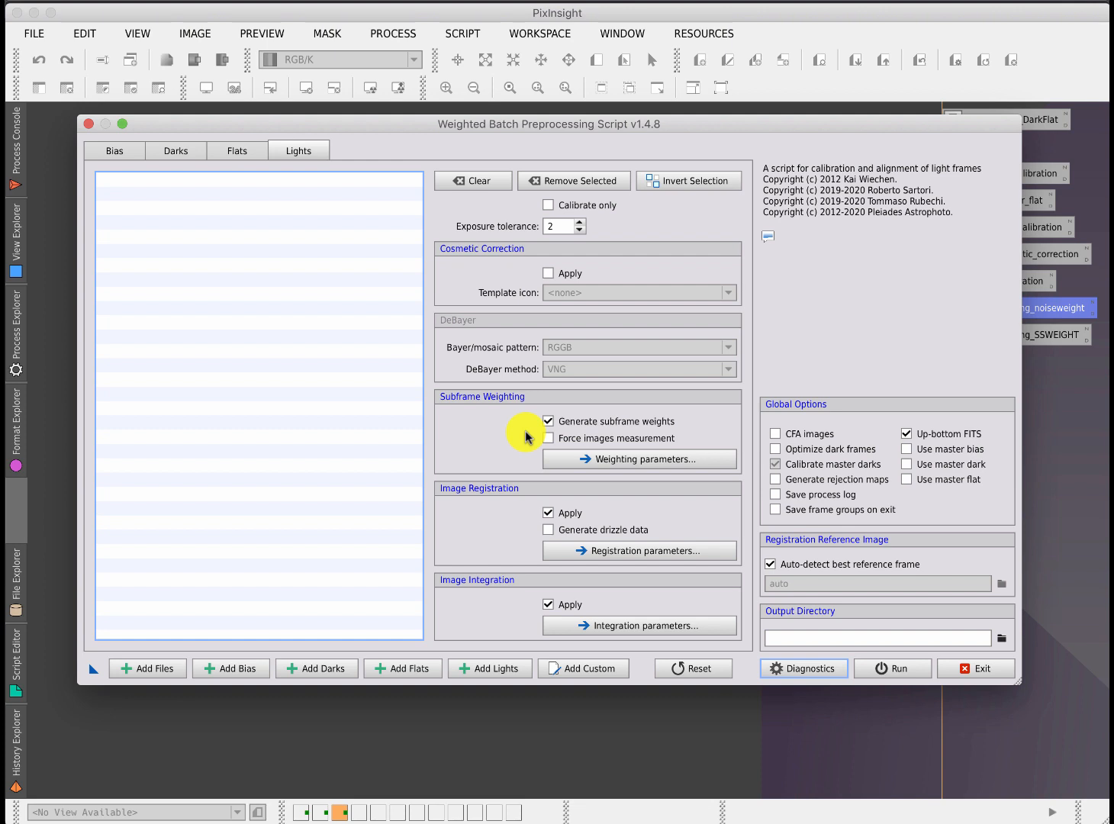
Review the Darks, Flats and Lights pages of the script, ending on the Bias page.
click(175, 151)
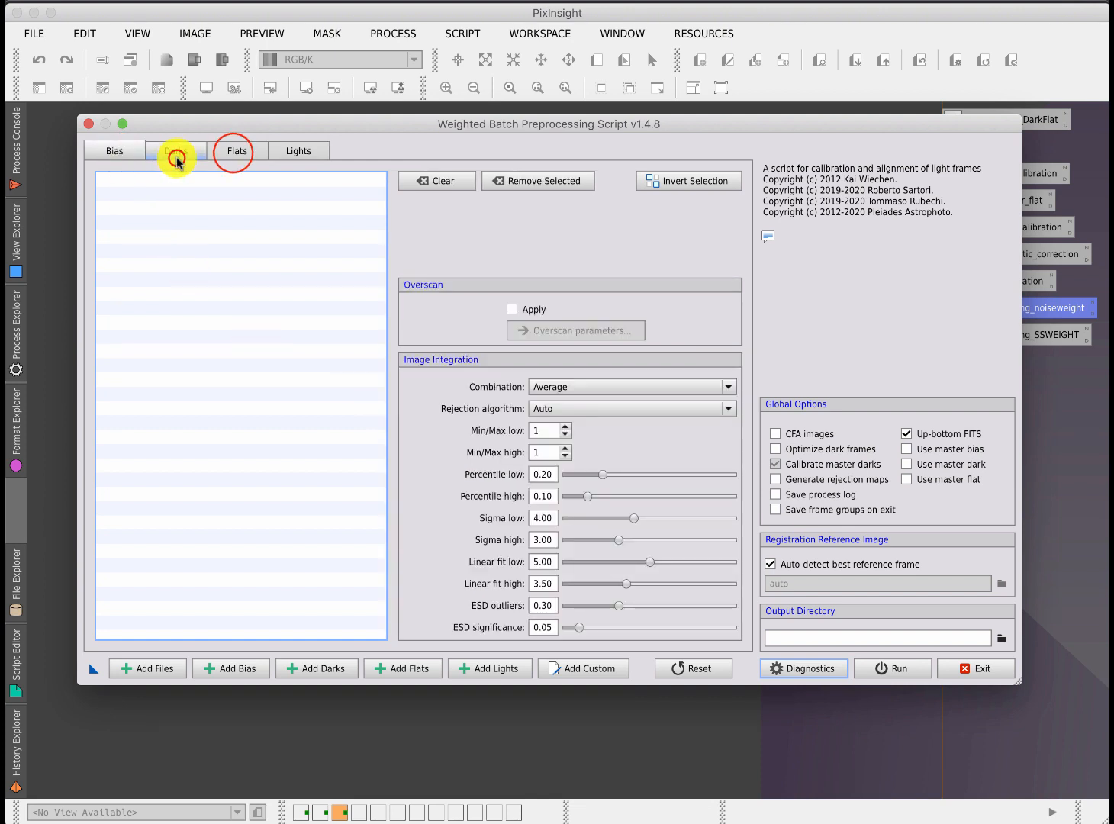
click(236, 152)
click(298, 152)
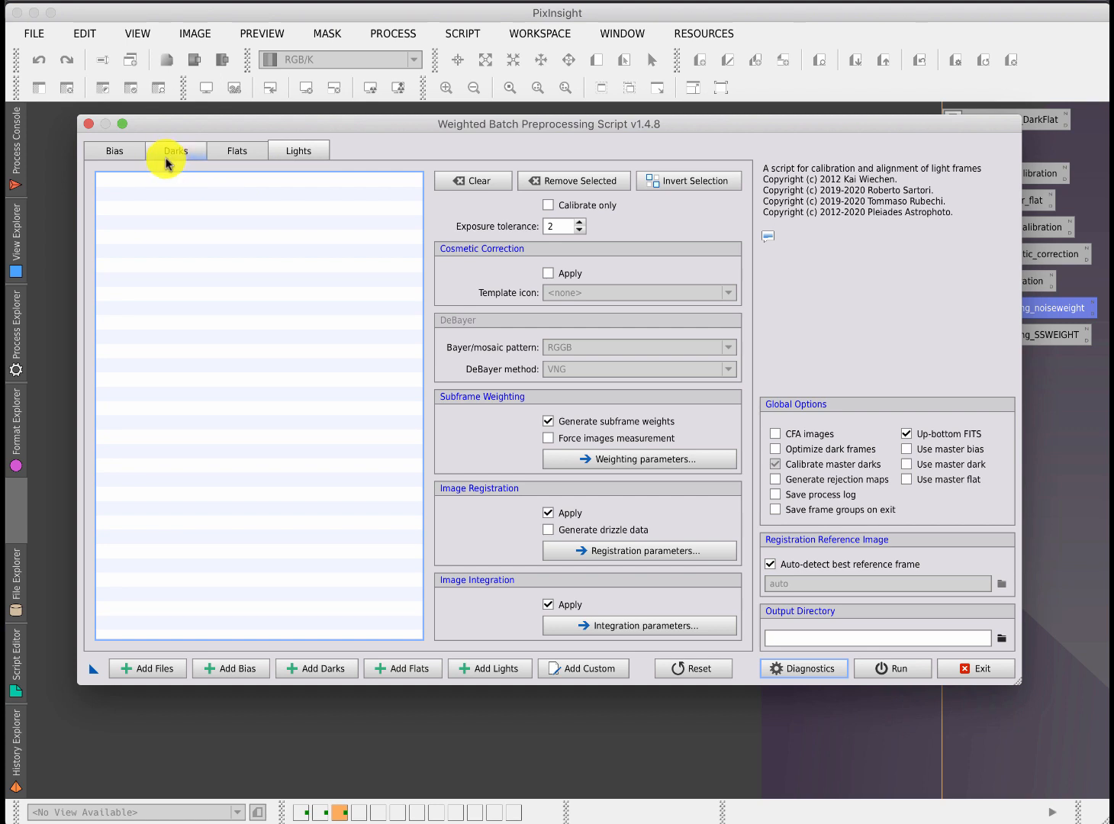
click(247, 159)
click(115, 153)
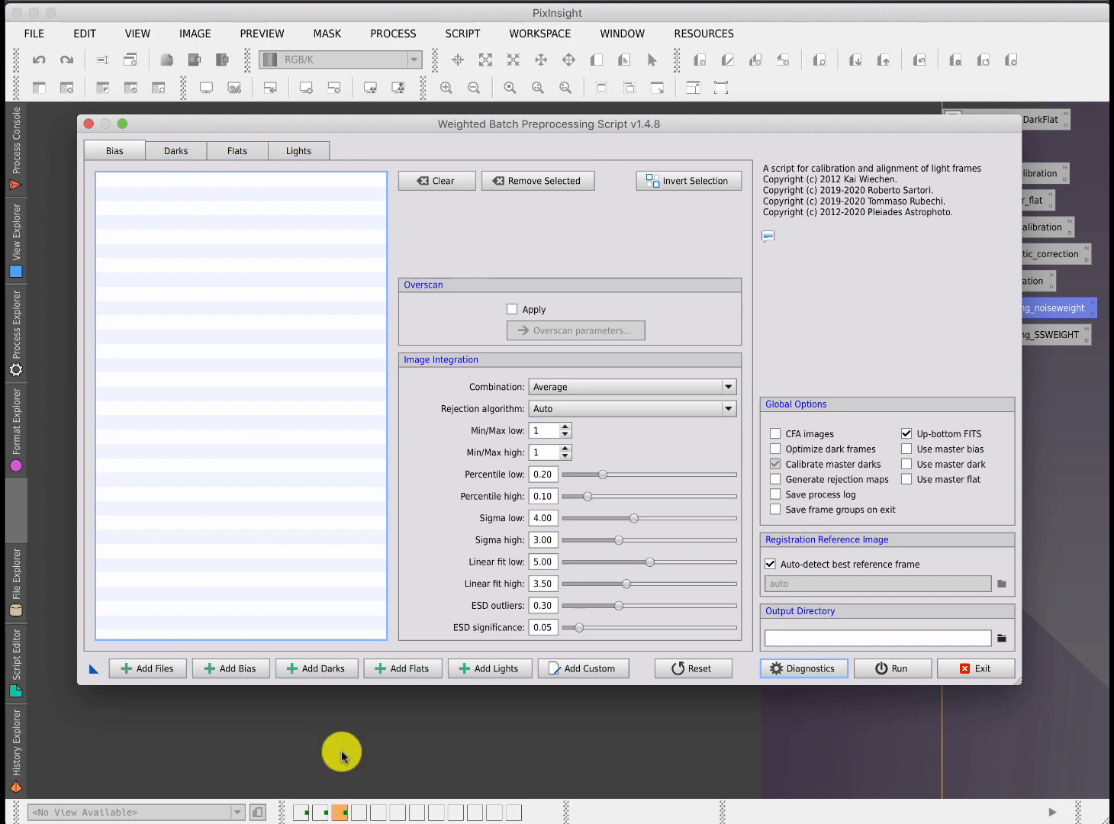
click(317, 668)
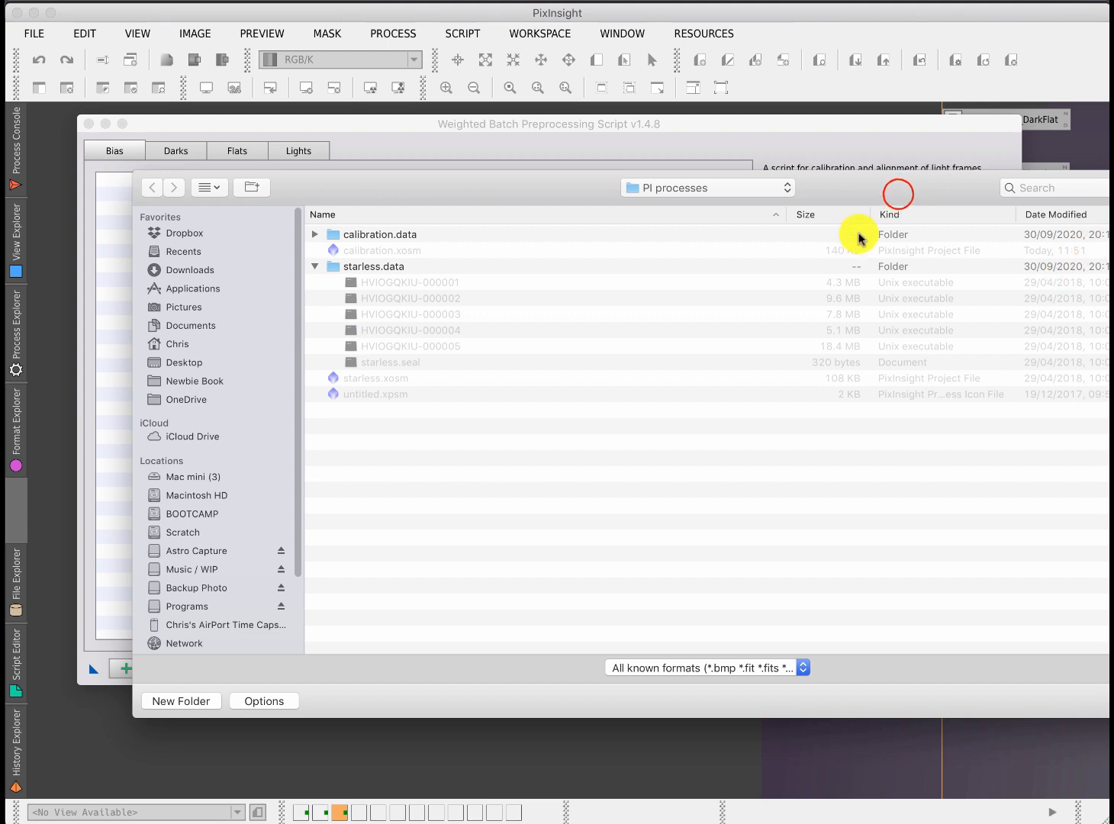
drag(897, 193, 783, 188)
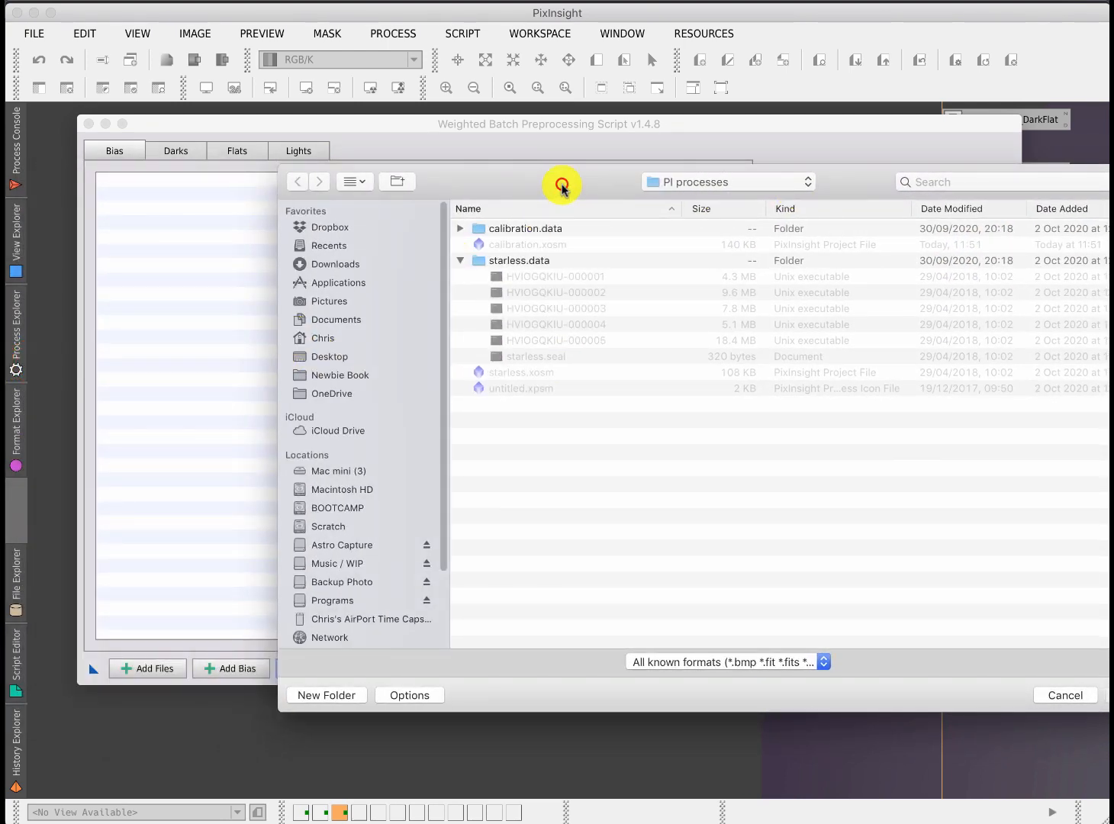
drag(562, 186, 389, 160)
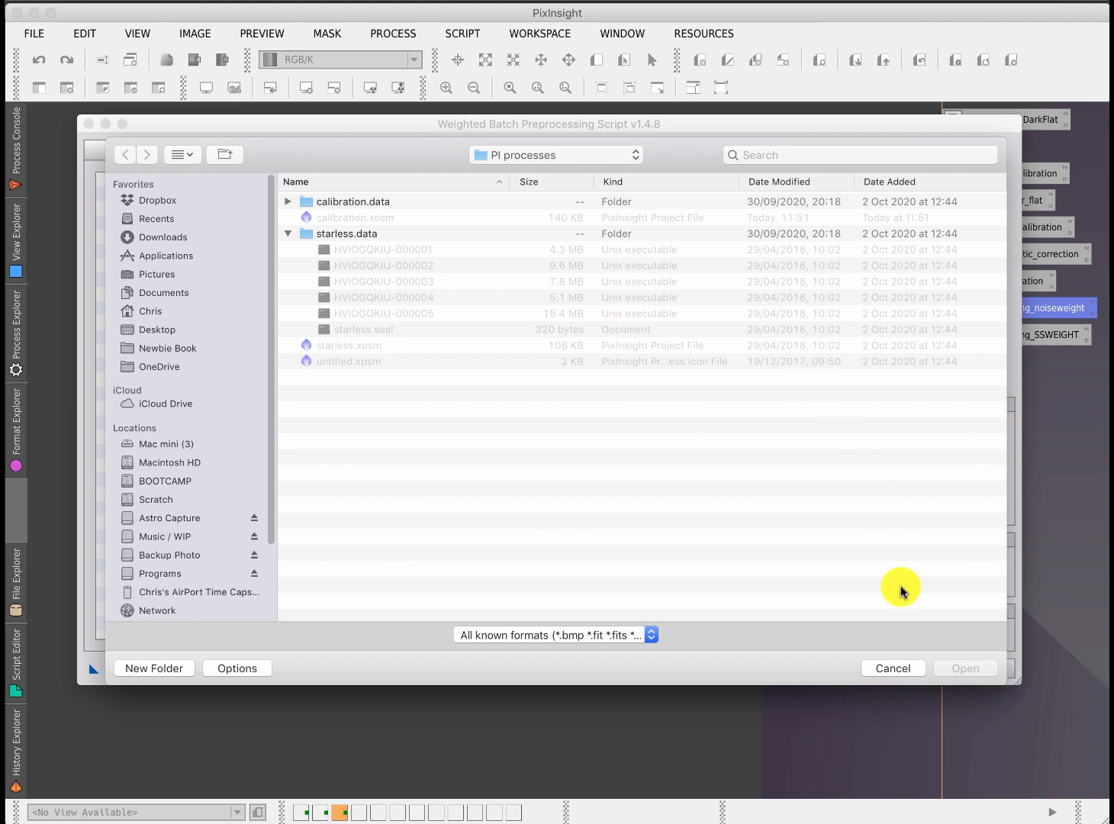
Dismiss the file chooser and set the Darks exposure tolerance to 2 seconds.
click(896, 668)
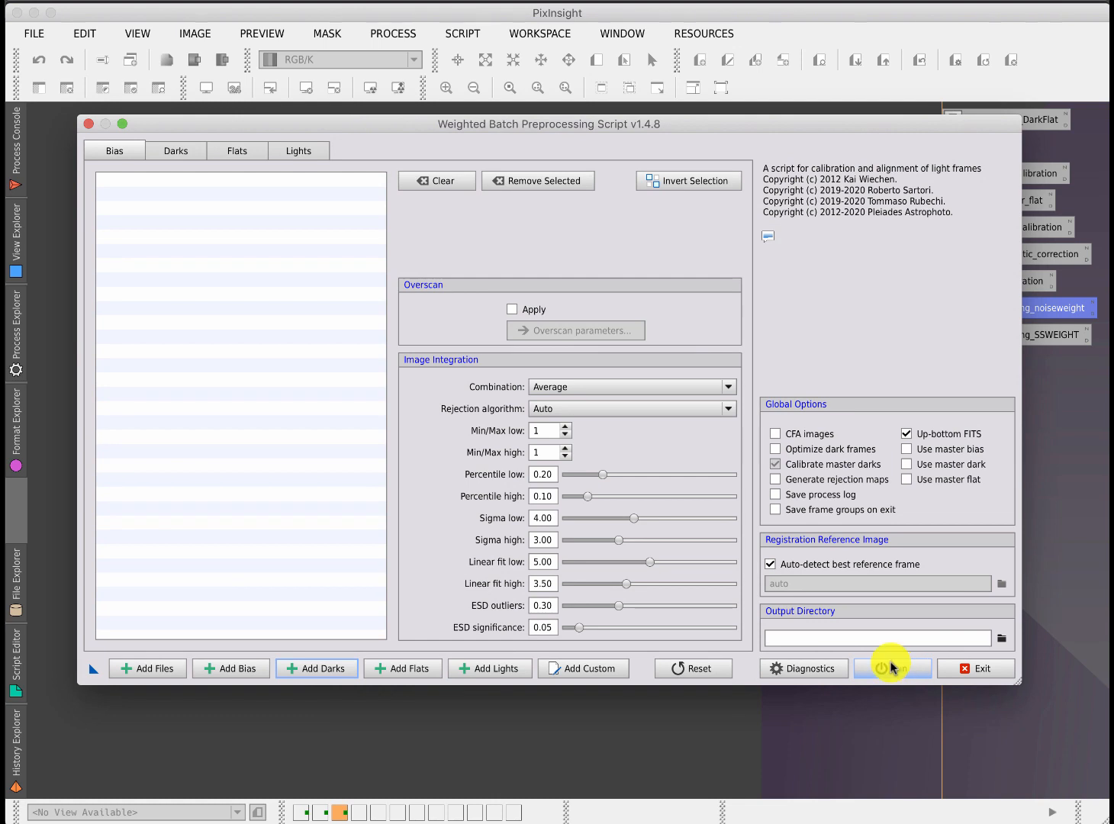
click(237, 151)
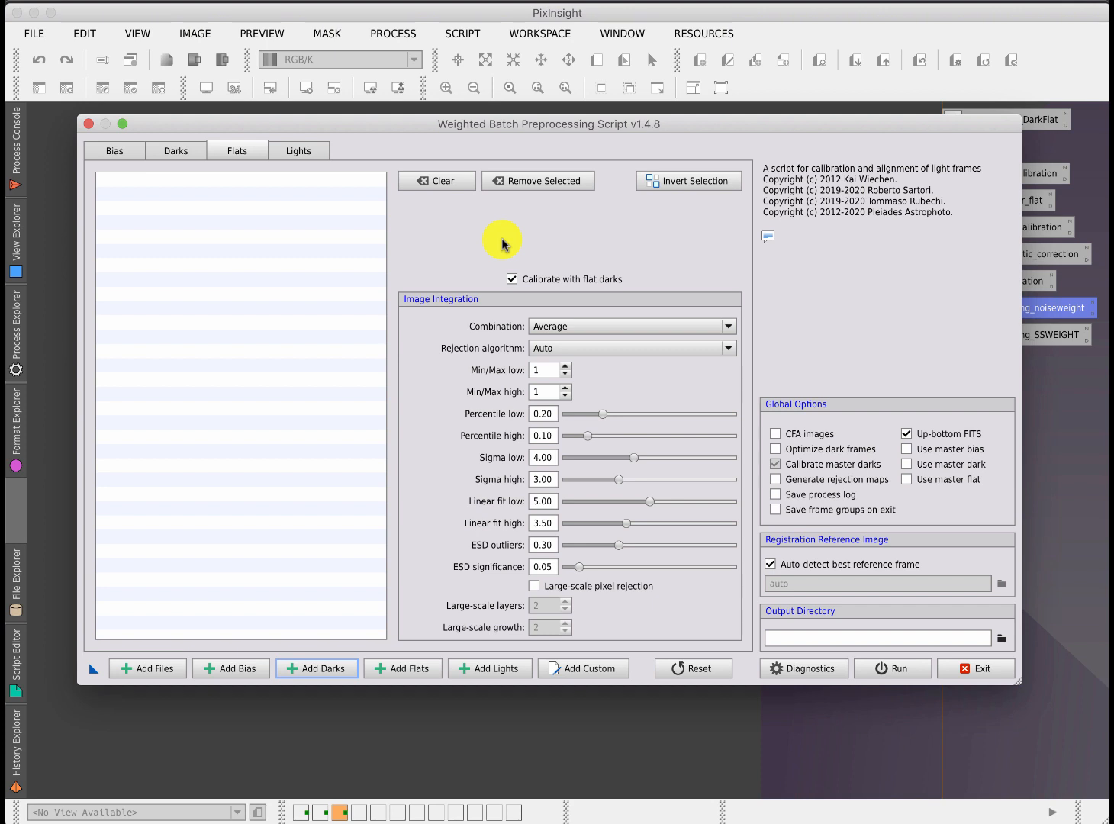
click(175, 152)
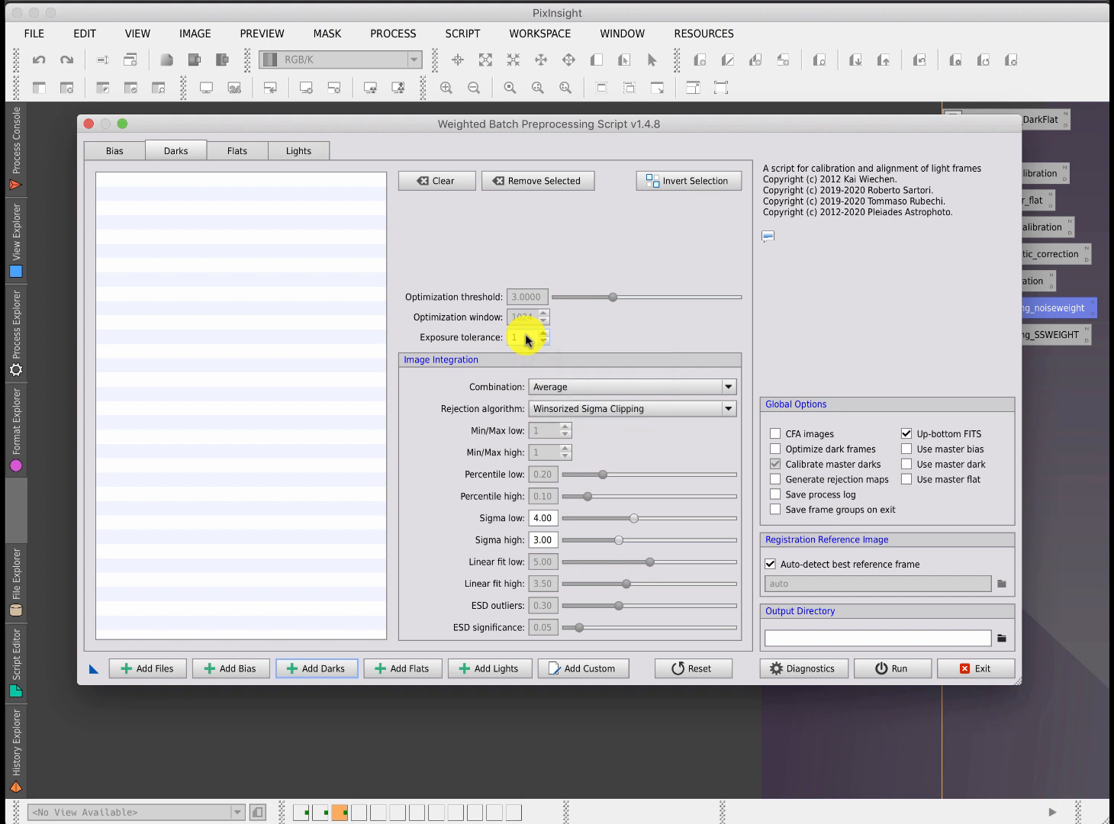
click(526, 338)
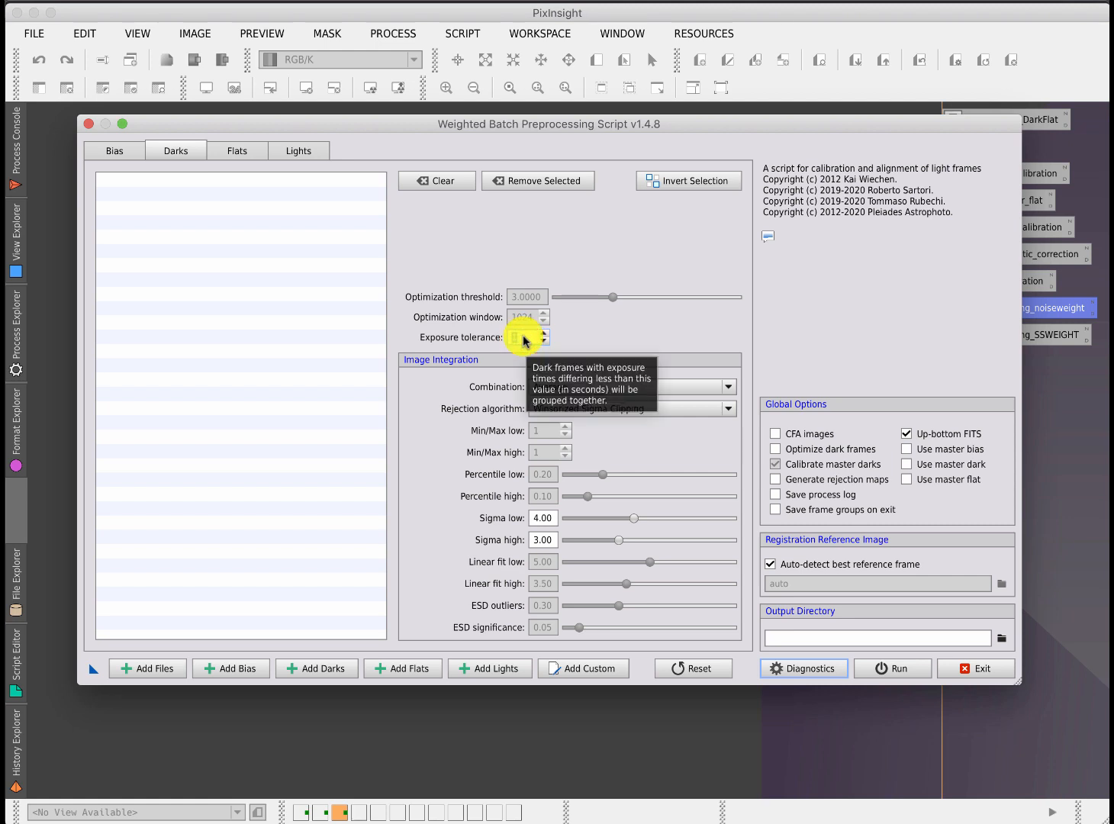
text(2)
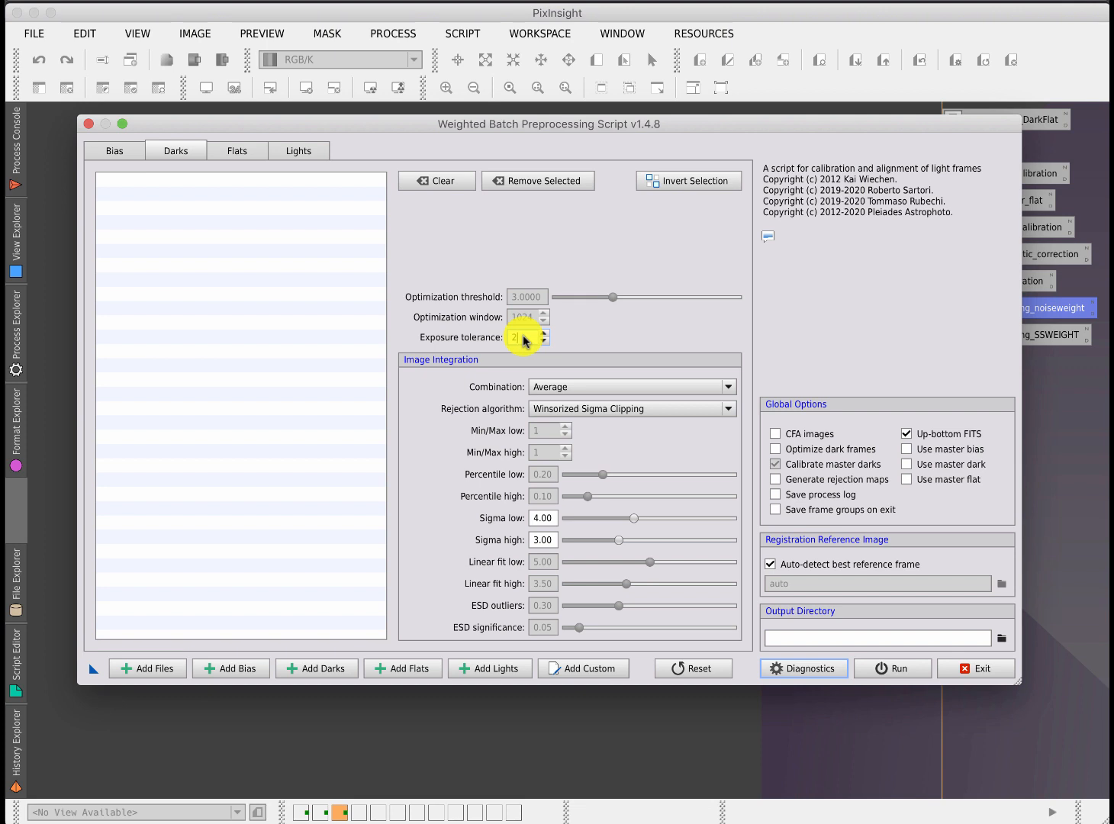
Show the Bias page with Average combination, Auto rejection and no overscan.
click(131, 152)
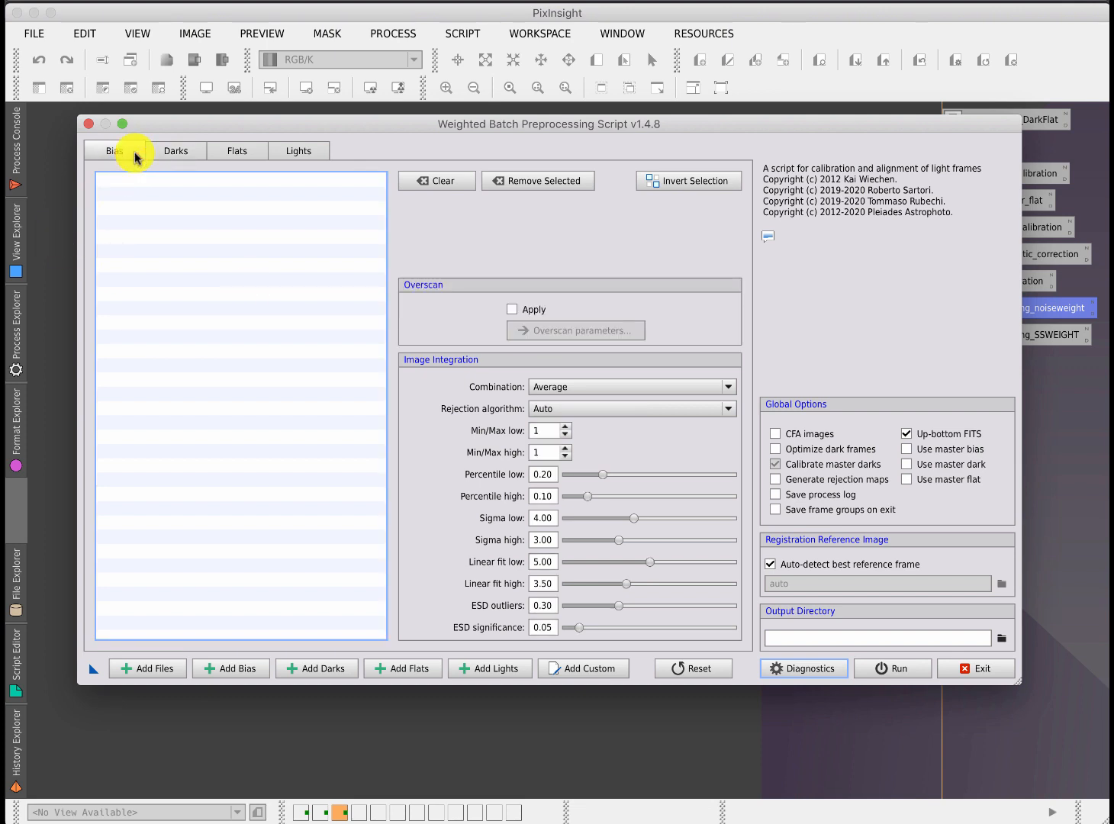